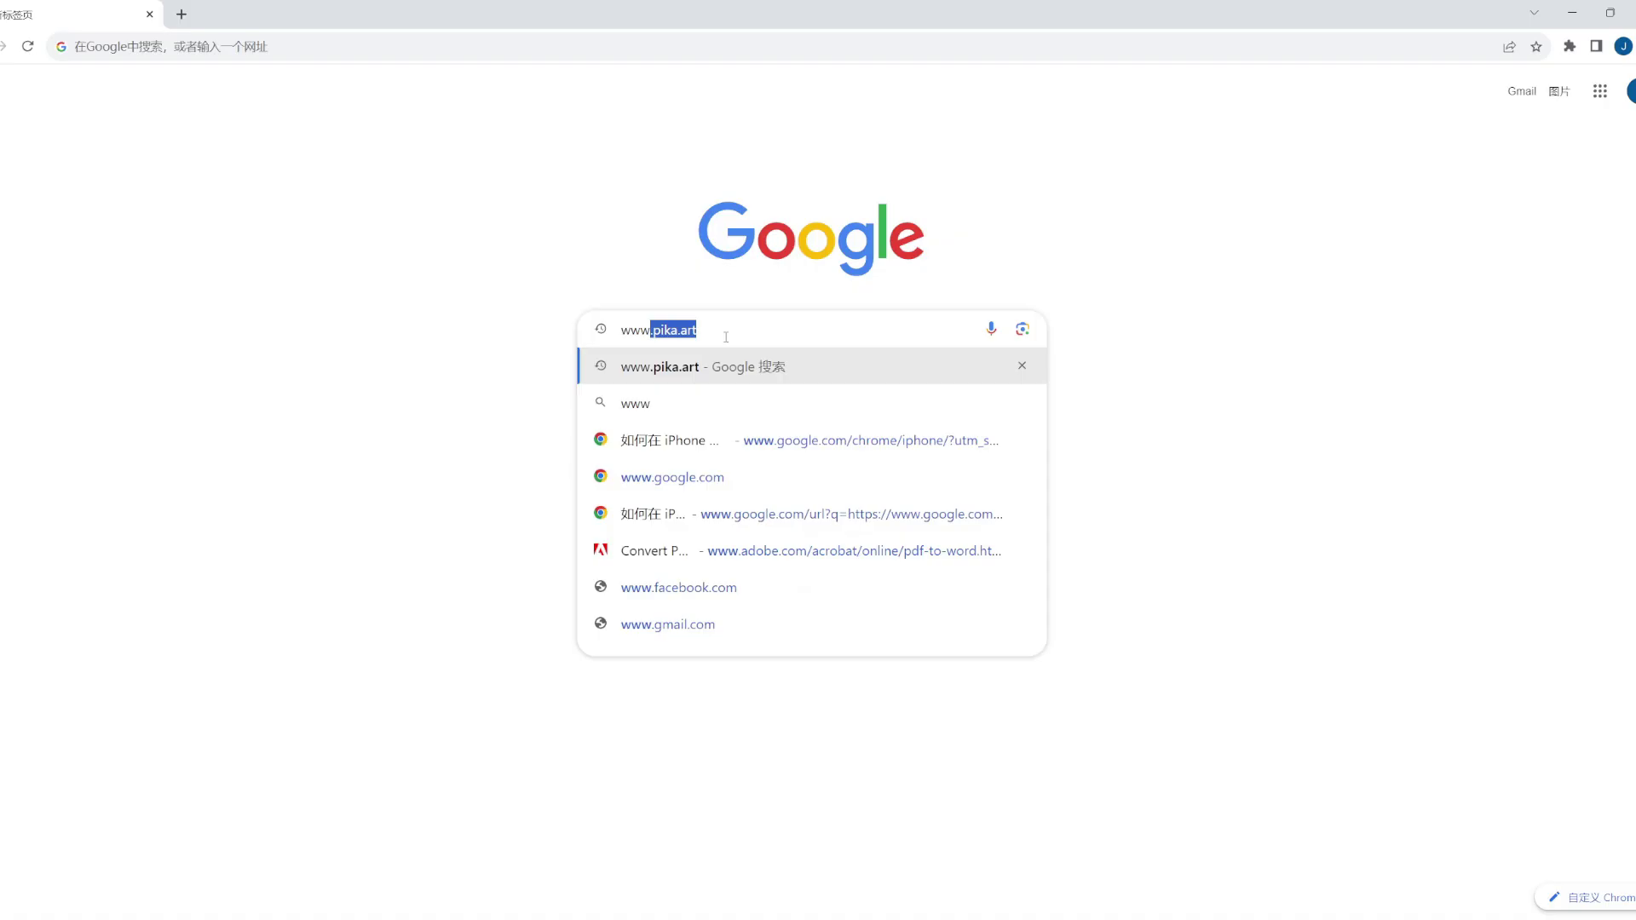
type("a.art")
key("Return")
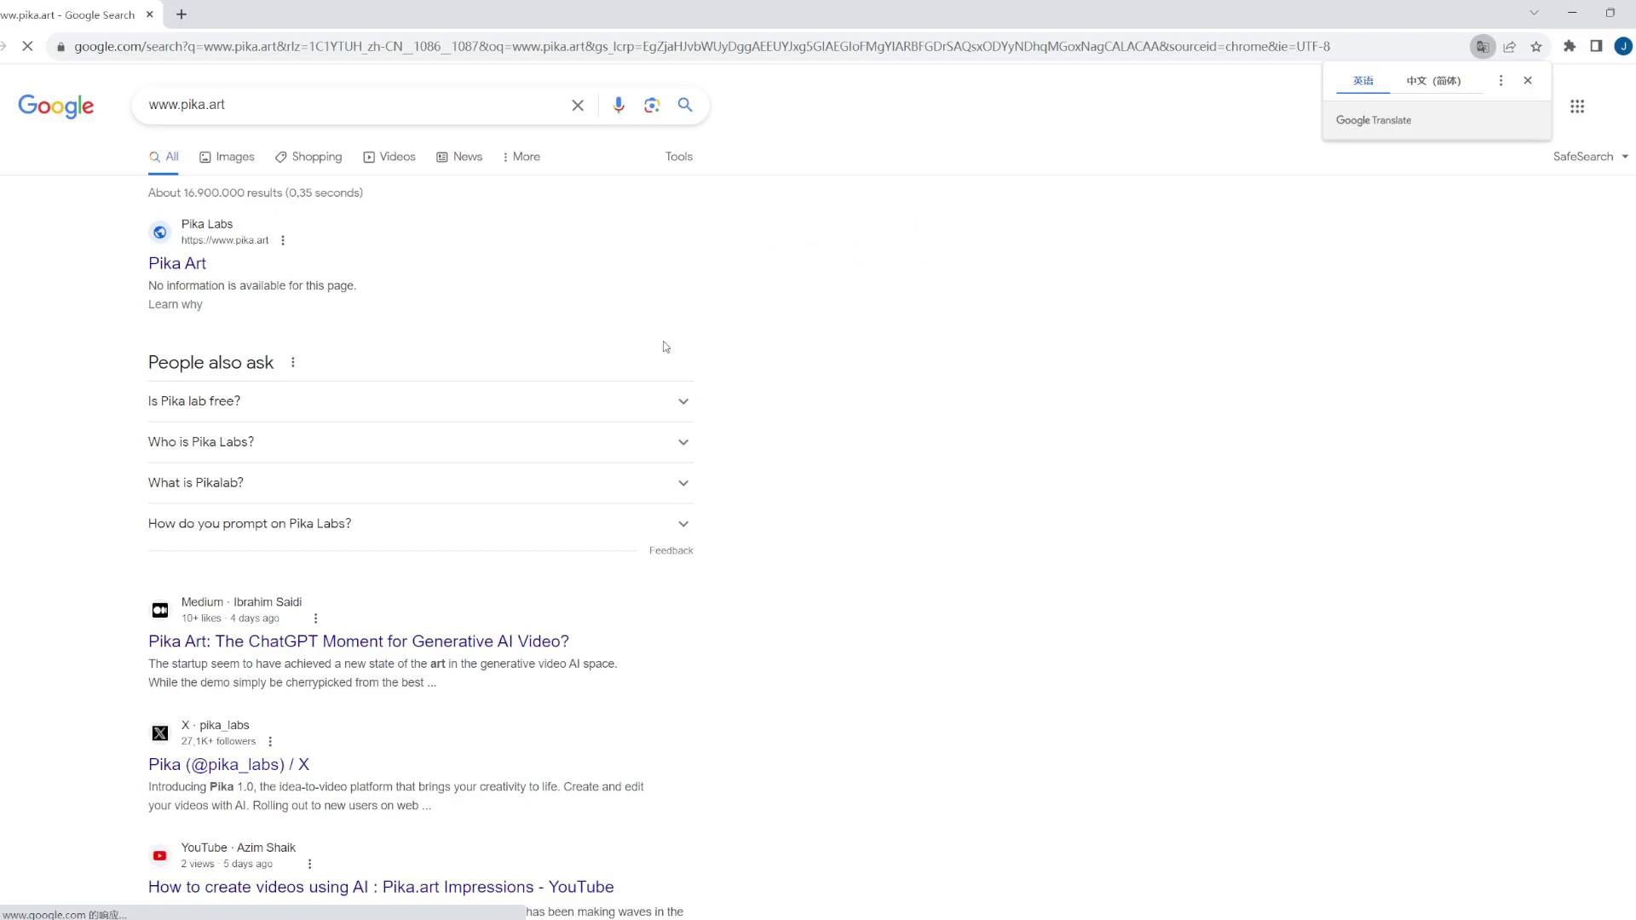
left_click(191, 266)
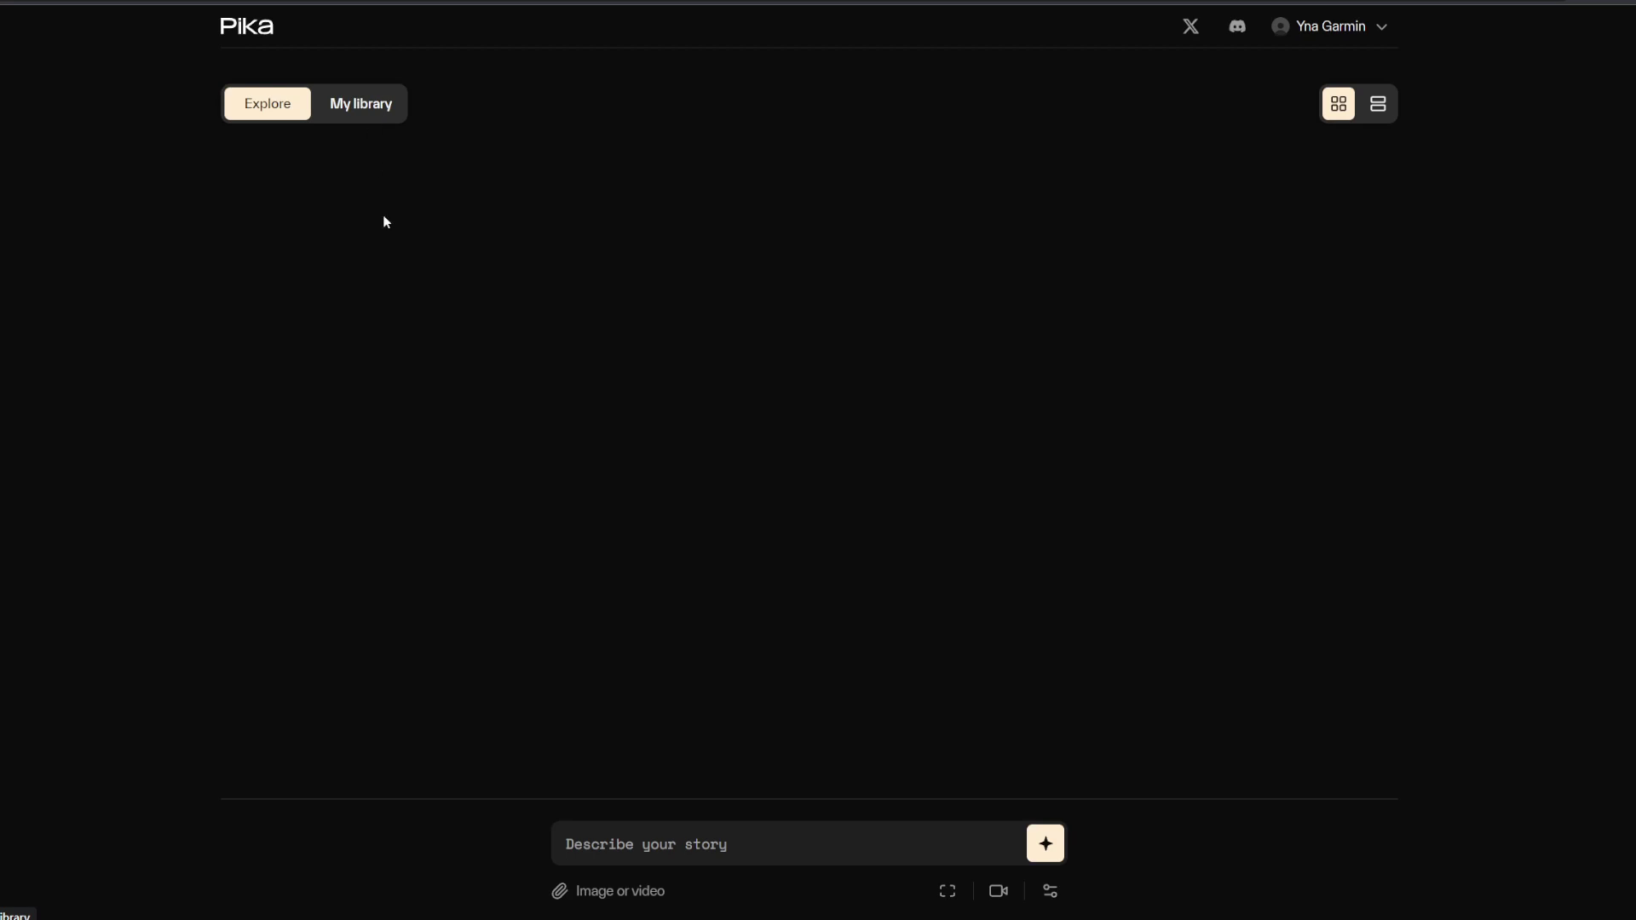
left_click(948, 892)
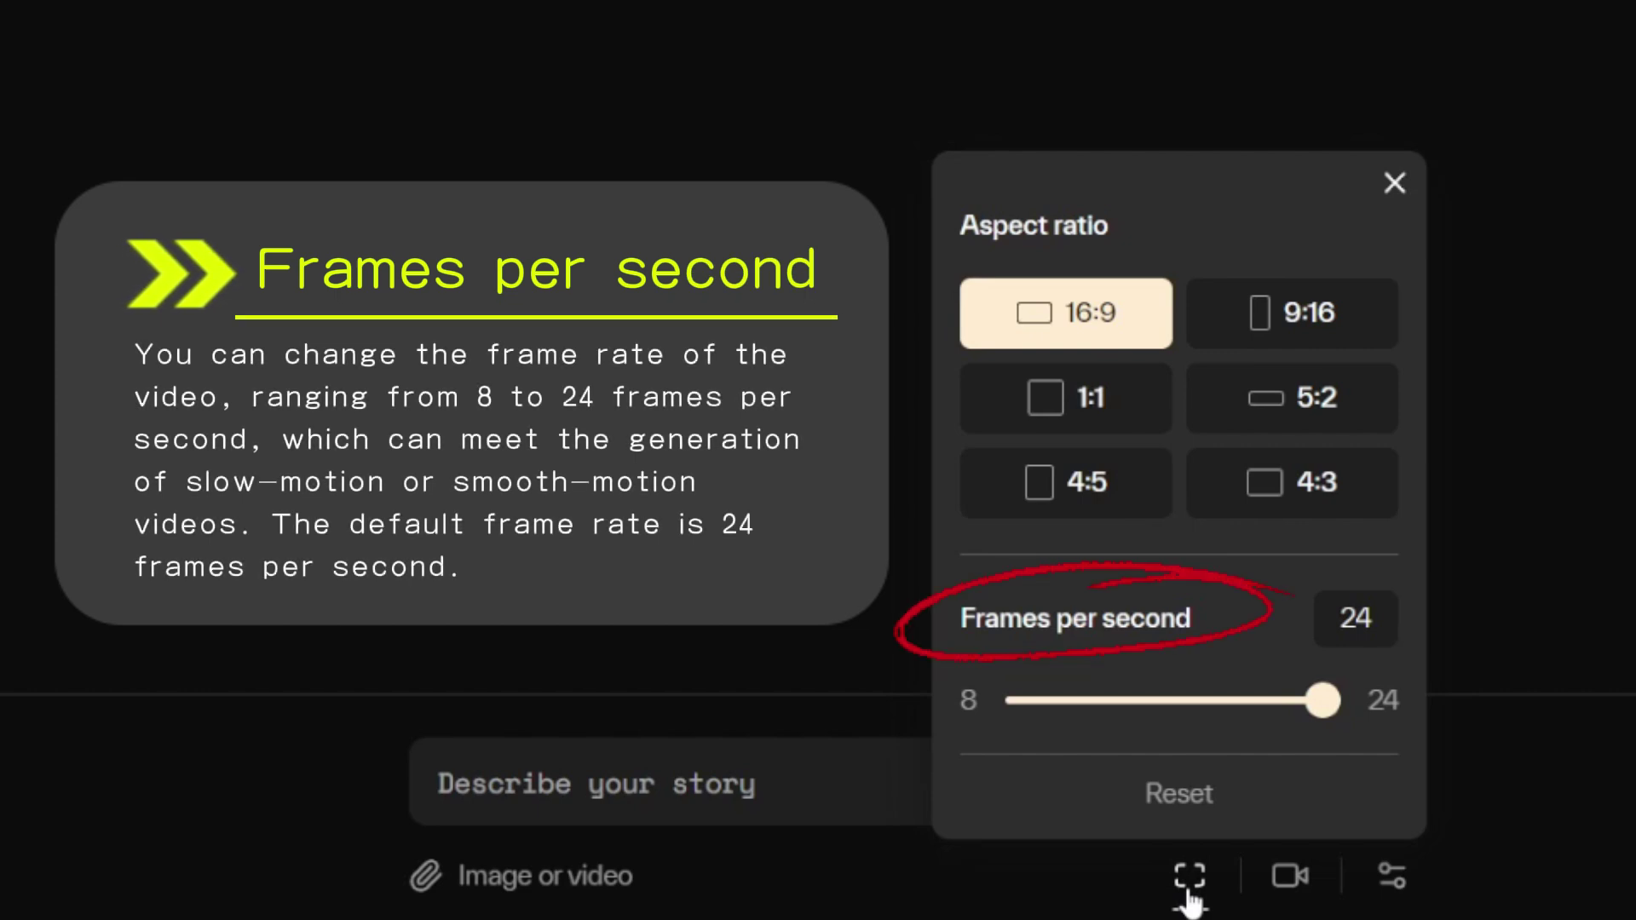
left_click(1292, 886)
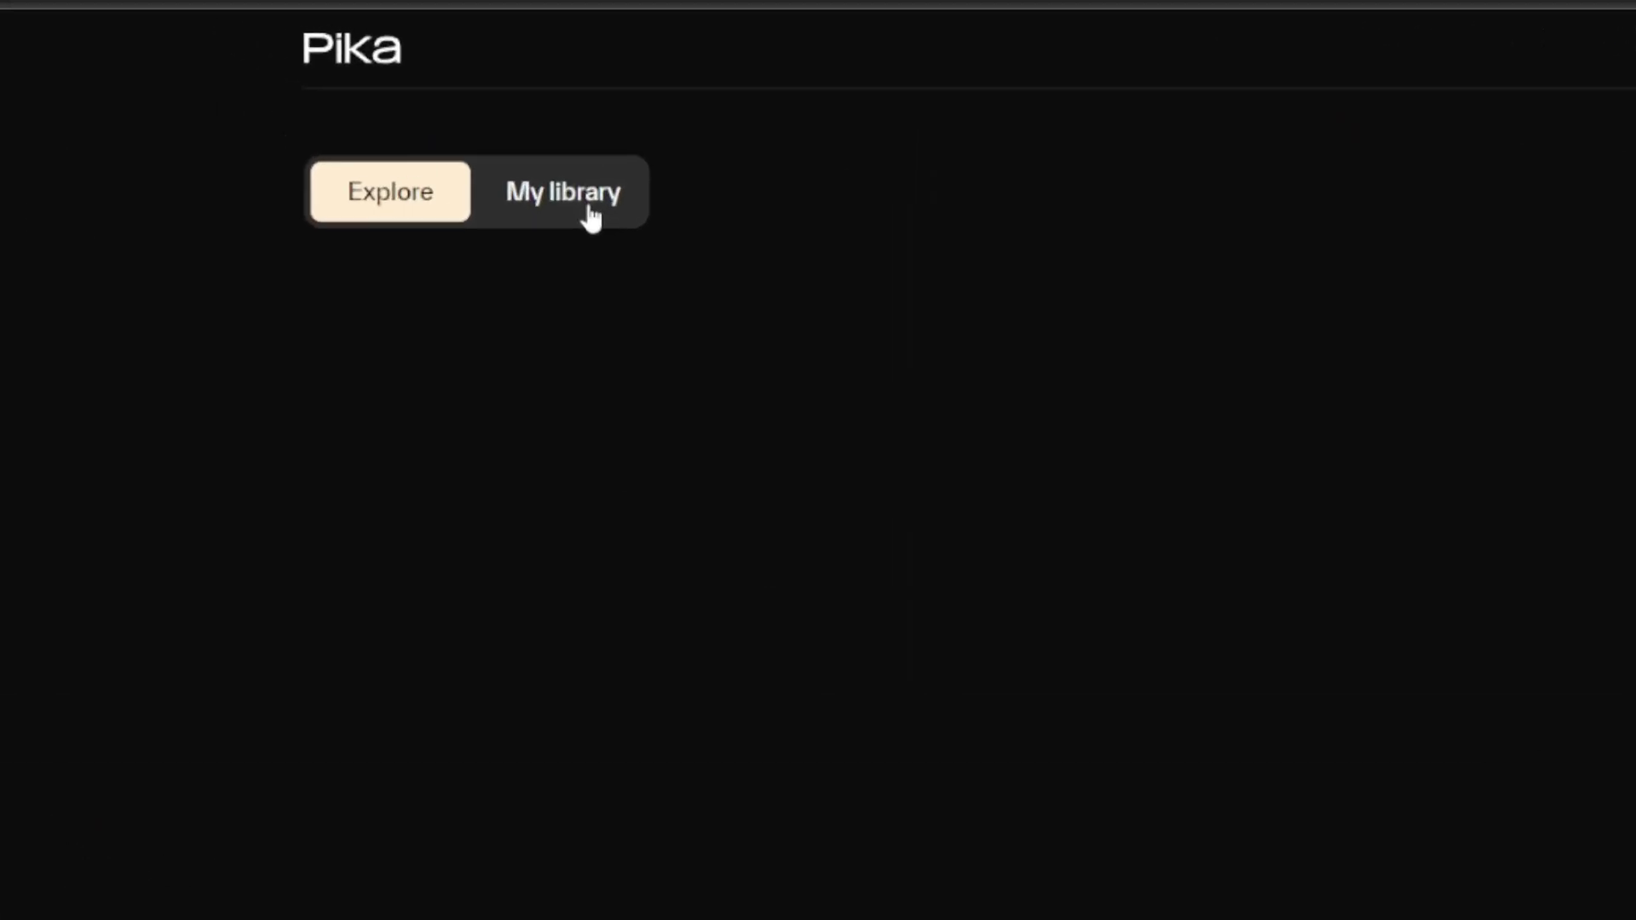
In My library, generate a video from the prompt 'pixar animation style,a boy walking on the street'
left_click(591, 218)
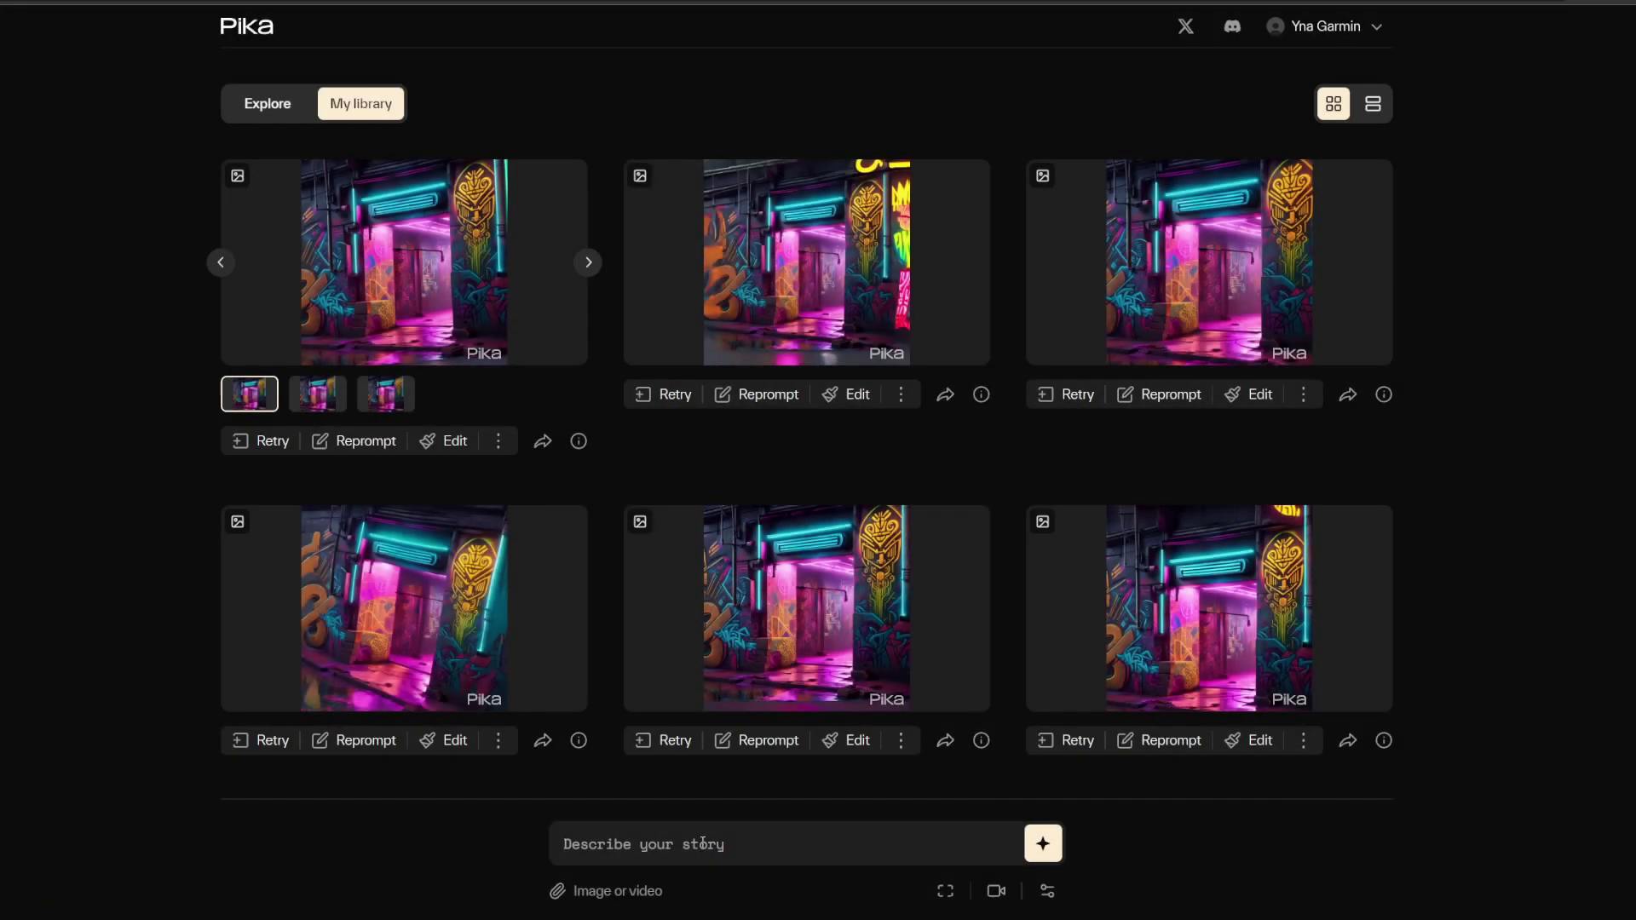
left_click(703, 843)
type("pi")
type("xar animation style,a boy walking on the street")
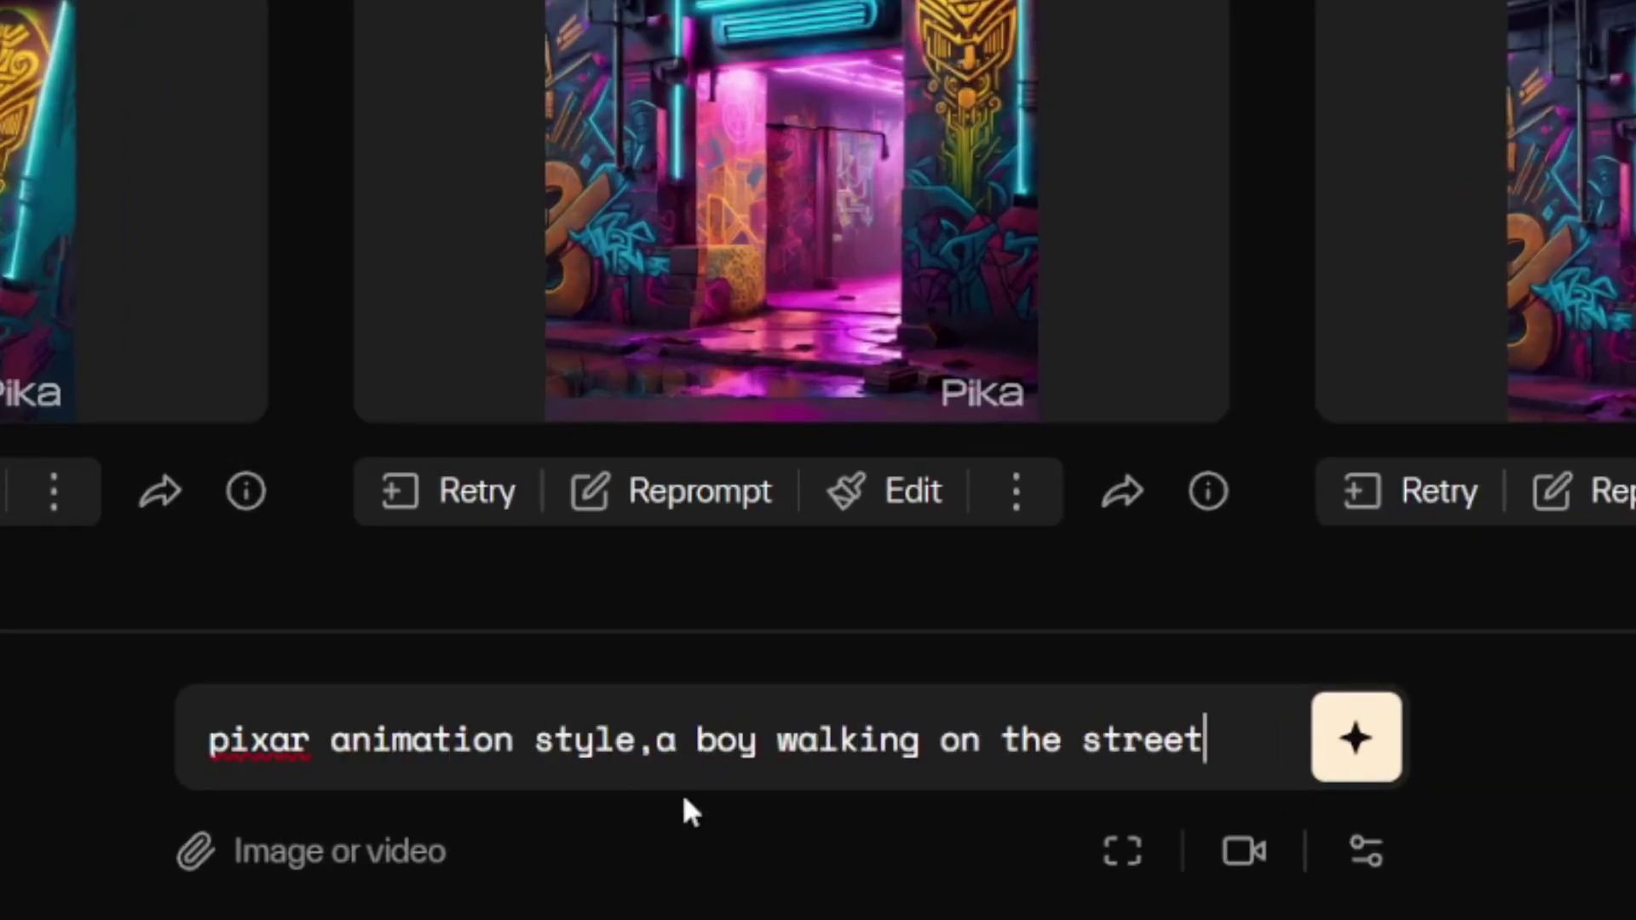
left_click(1355, 738)
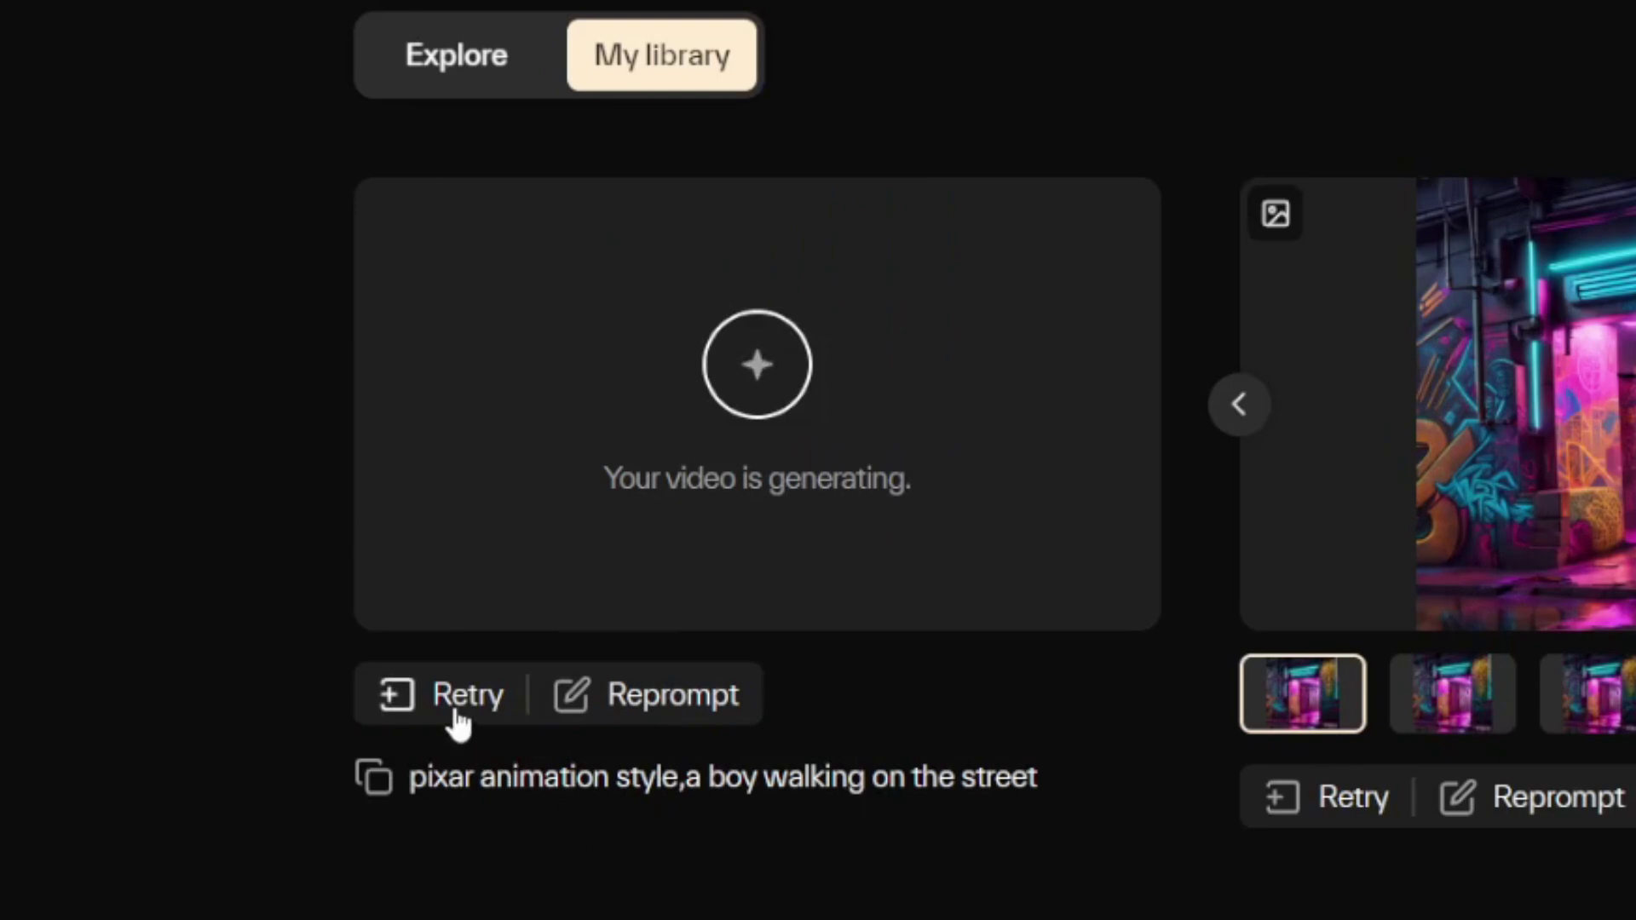
Retry the same prompt twice for two more versions and preview the third one
left_click(460, 723)
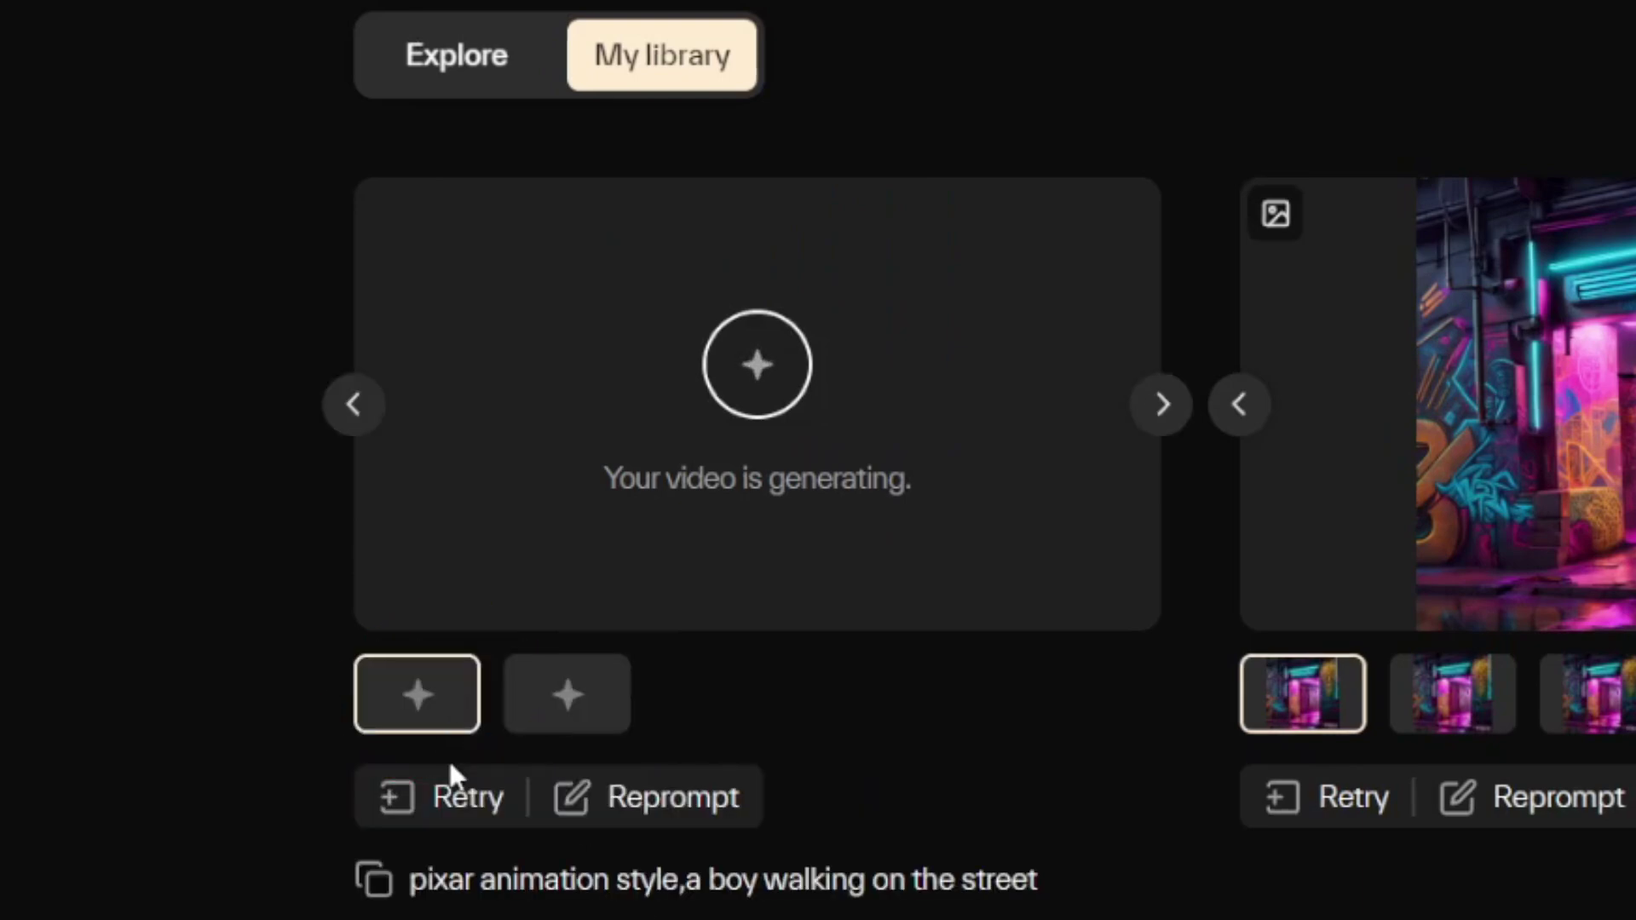
left_click(460, 814)
left_click(738, 720)
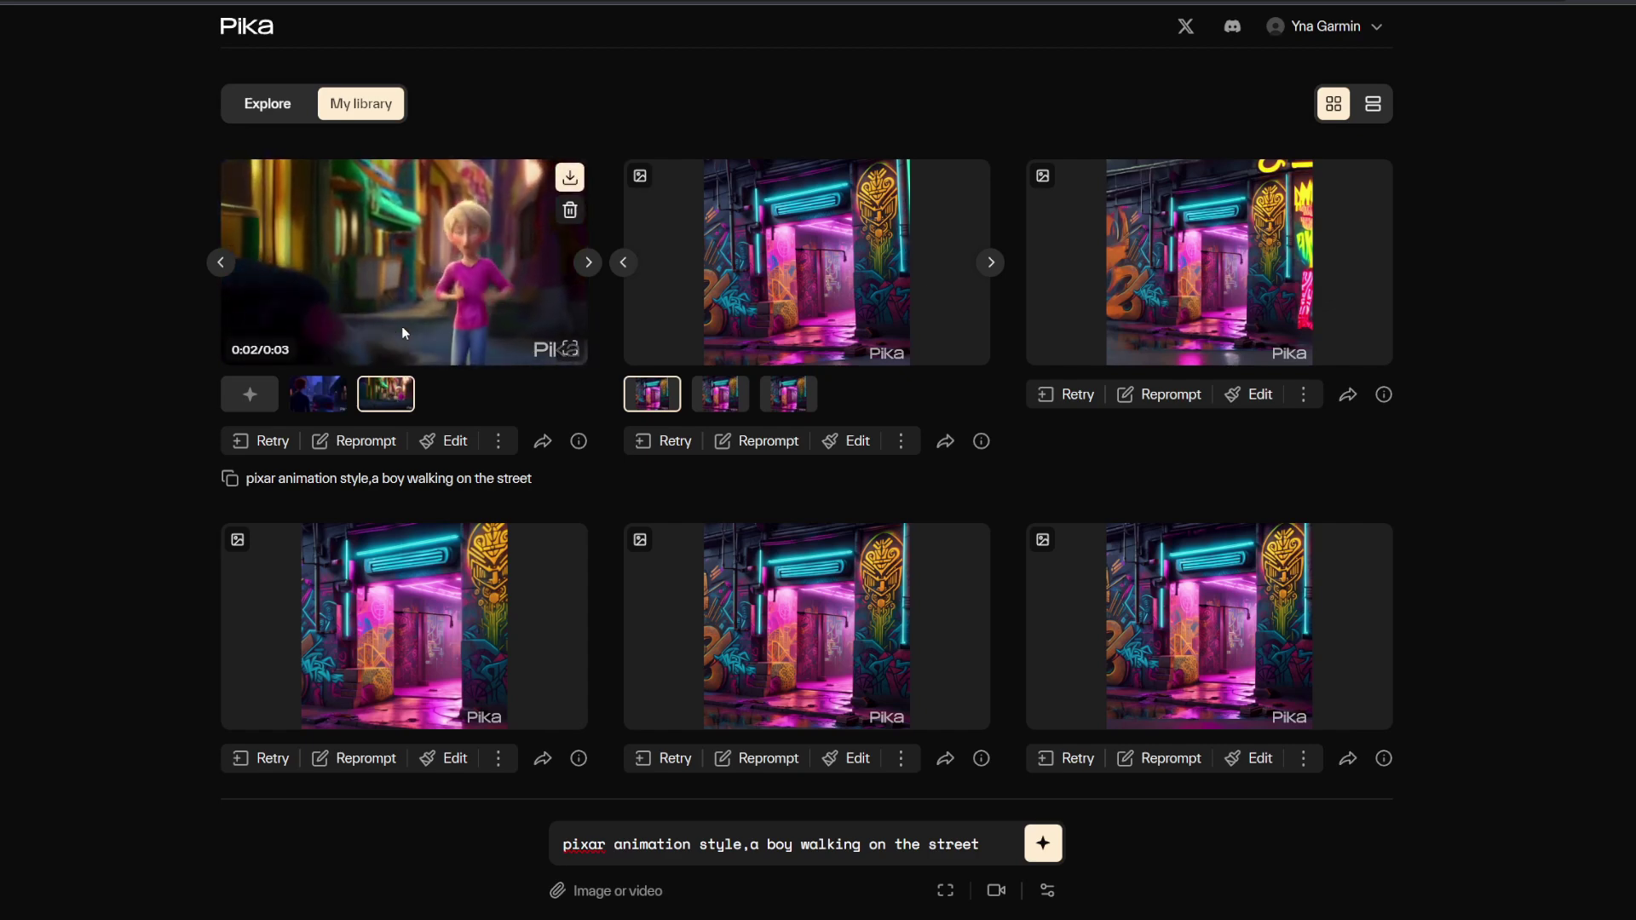
Show the close-up clip on the card, play it larger, and reload its prompt with Reprompt
left_click(318, 394)
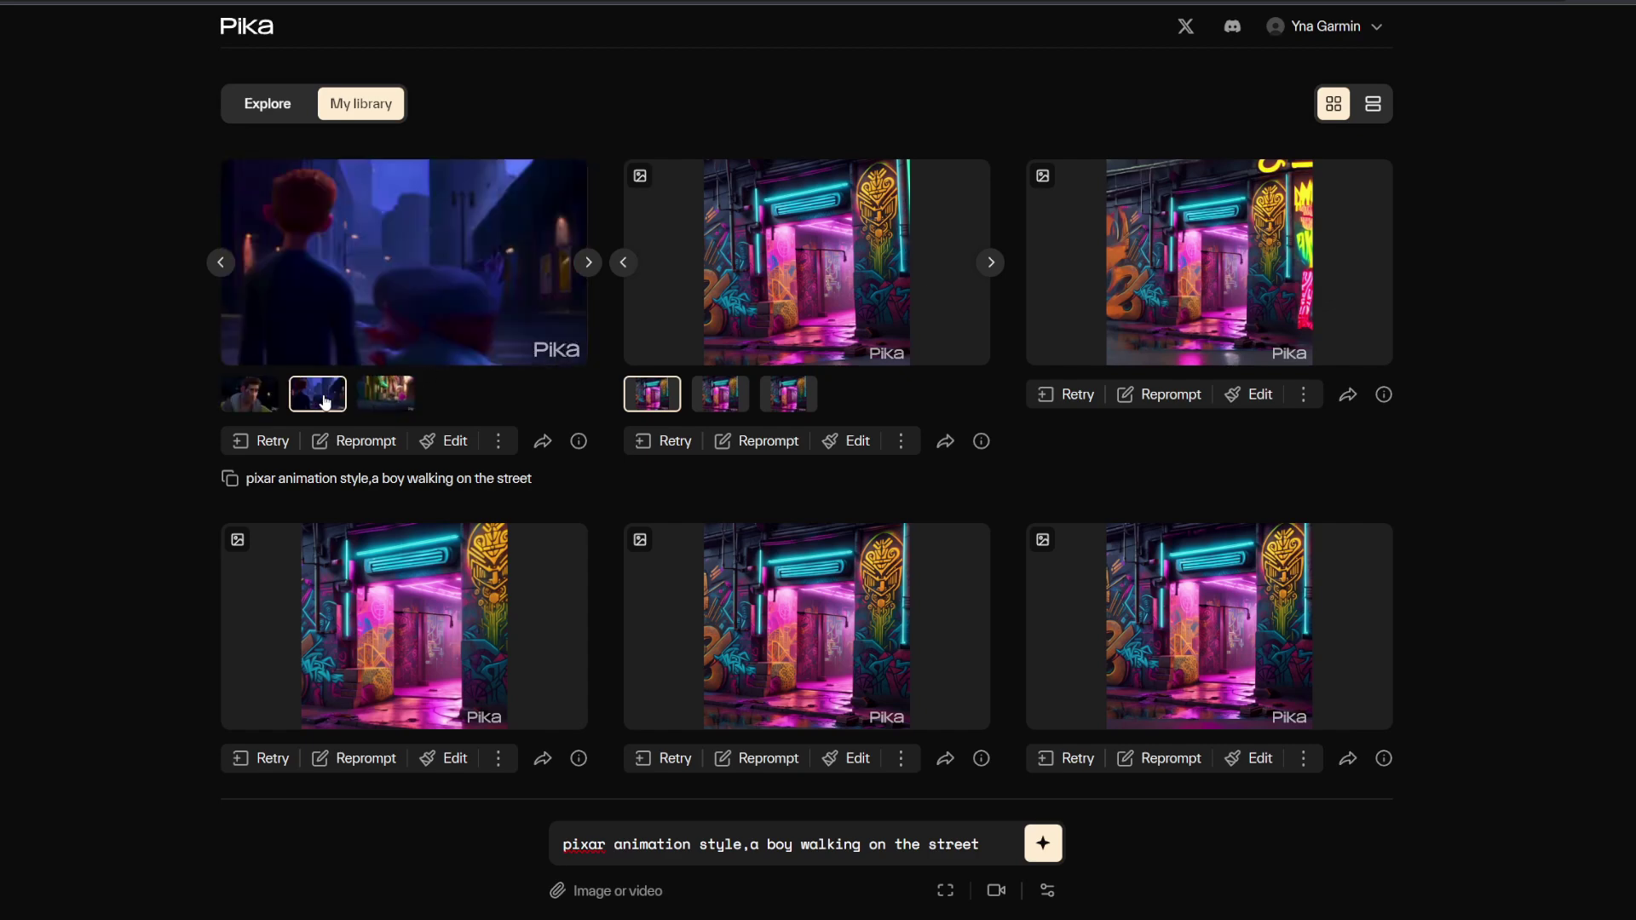
left_click(325, 334)
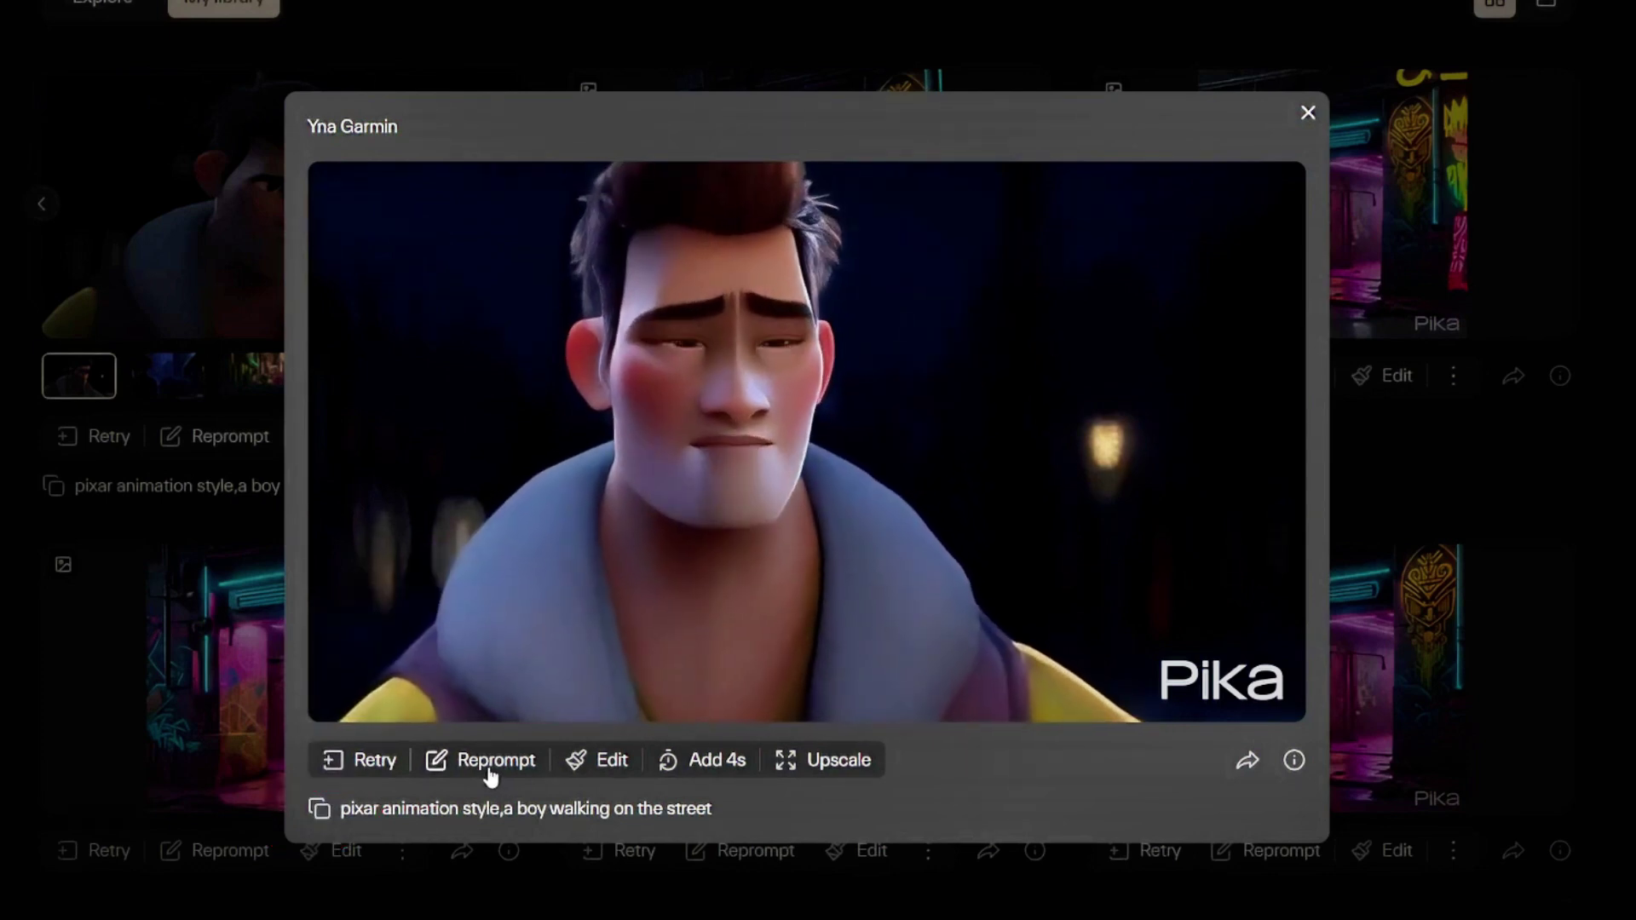
left_click(490, 771)
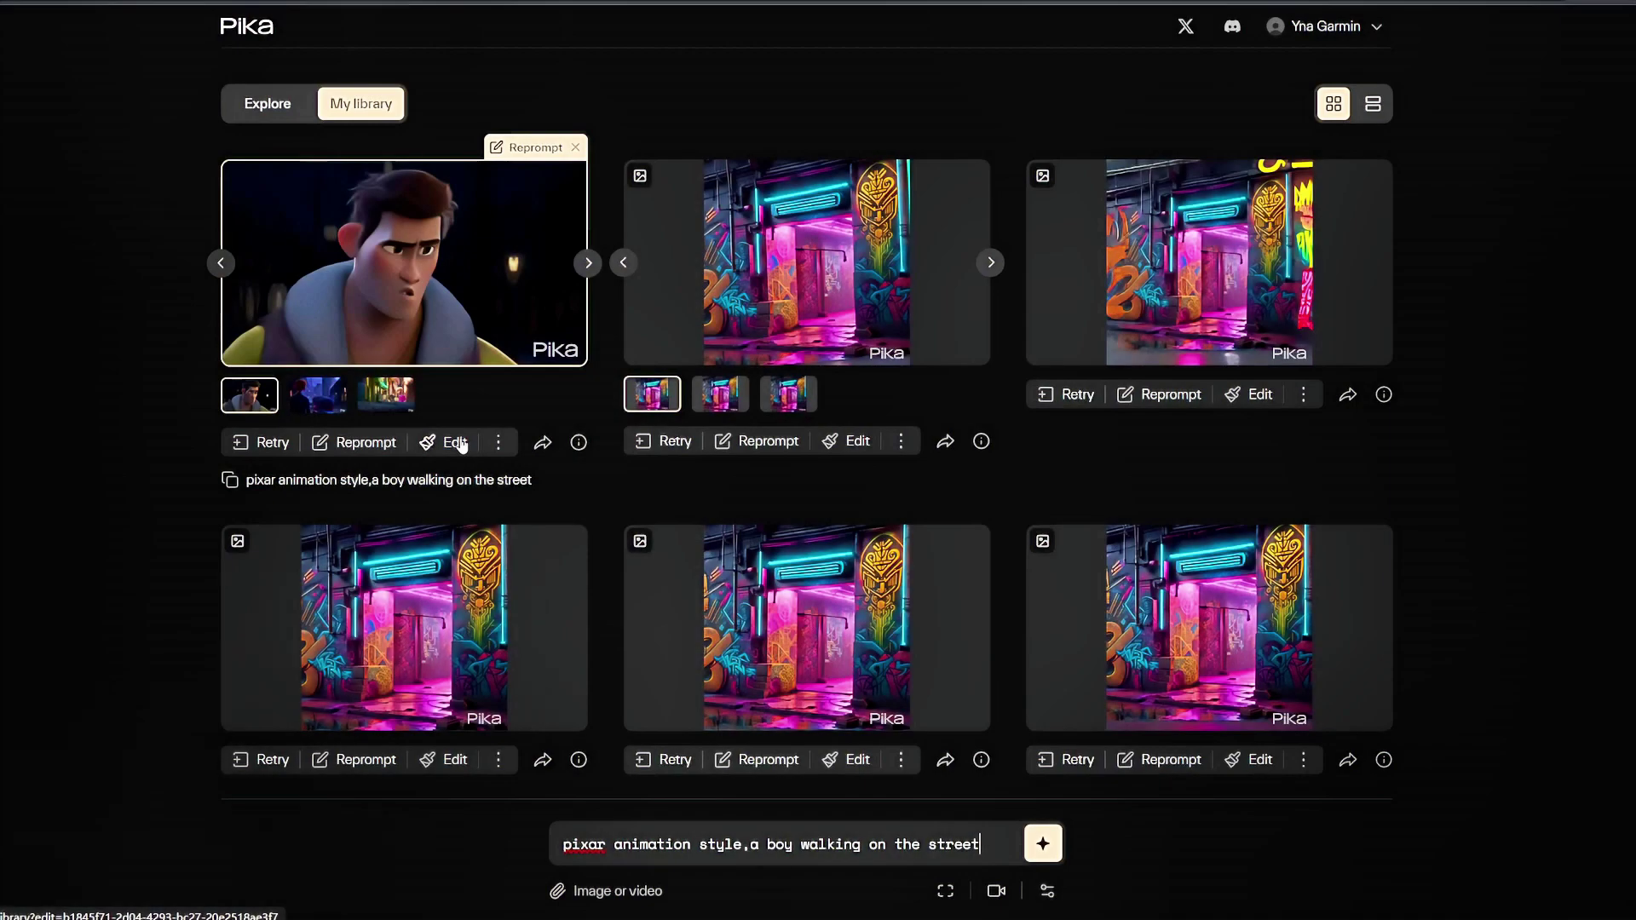
Use Modify region over the young man's eyes with the prompt 'cool sunglasses' and generate
left_click(457, 441)
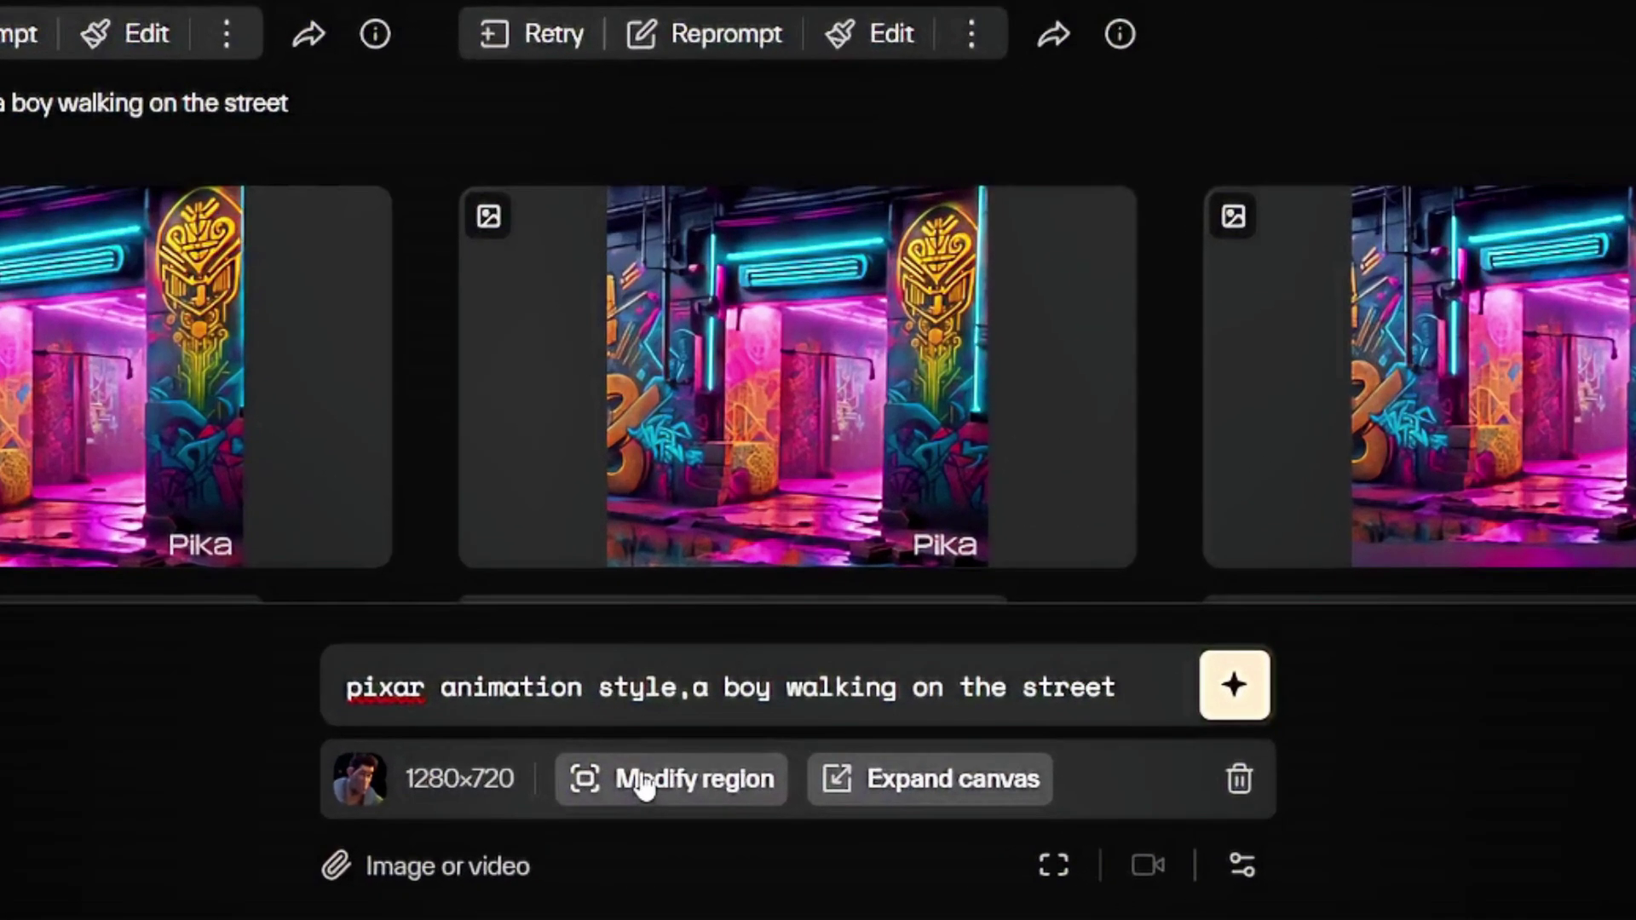
left_click(645, 779)
left_click_drag(911, 305, 847, 241)
left_click_drag(938, 355, 865, 303)
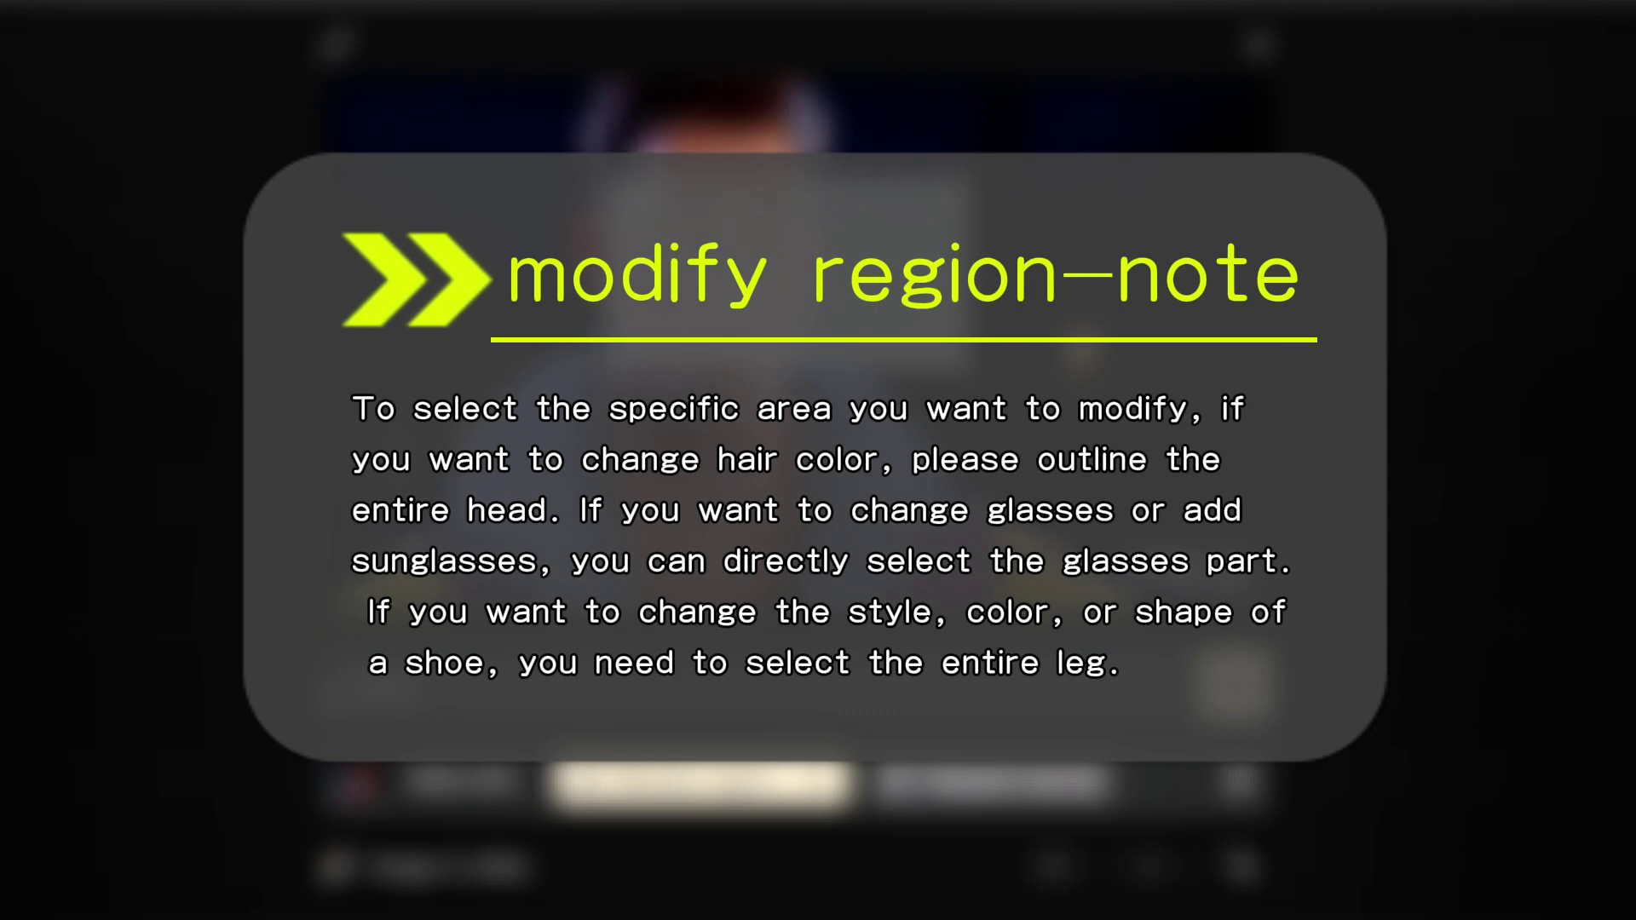
type("cool")
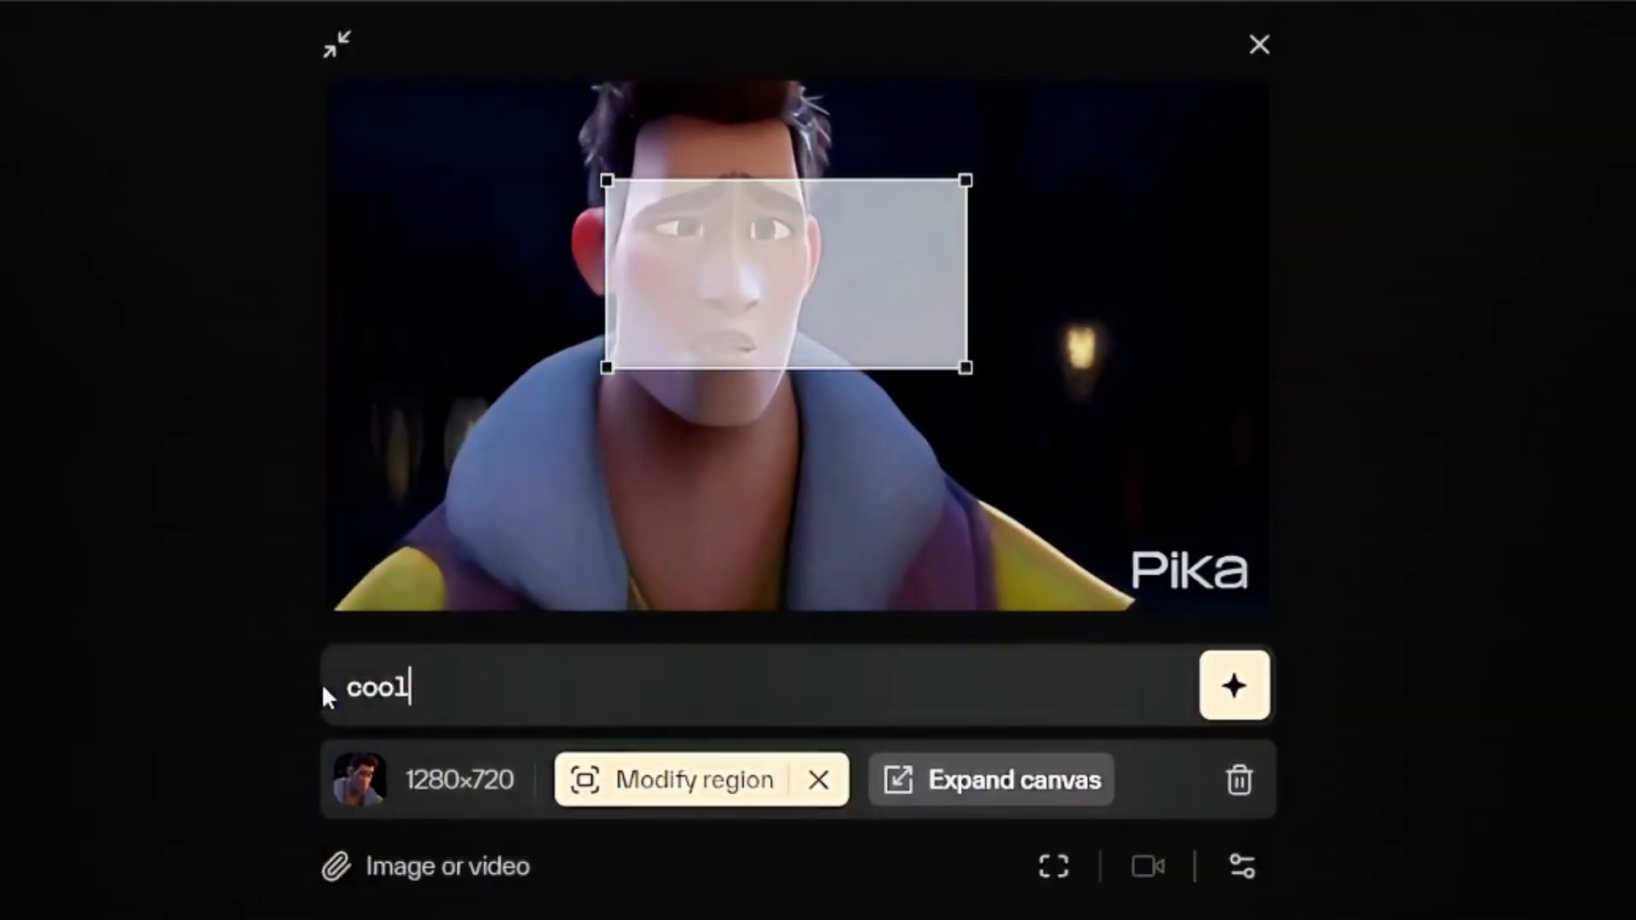
type(" sunglasses")
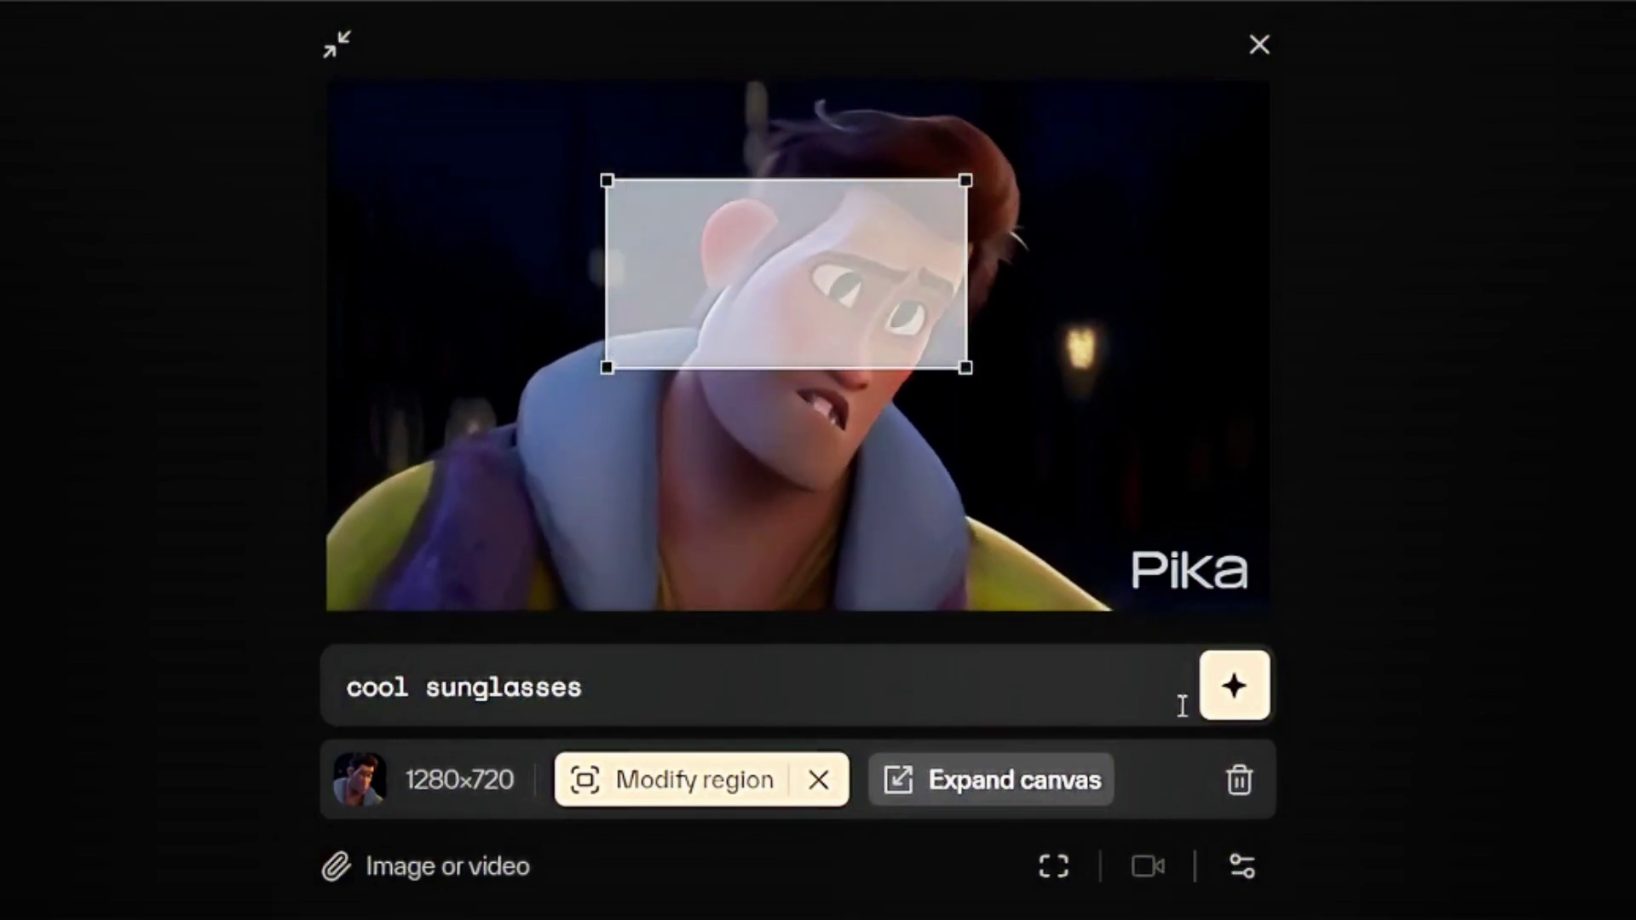
left_click(1221, 707)
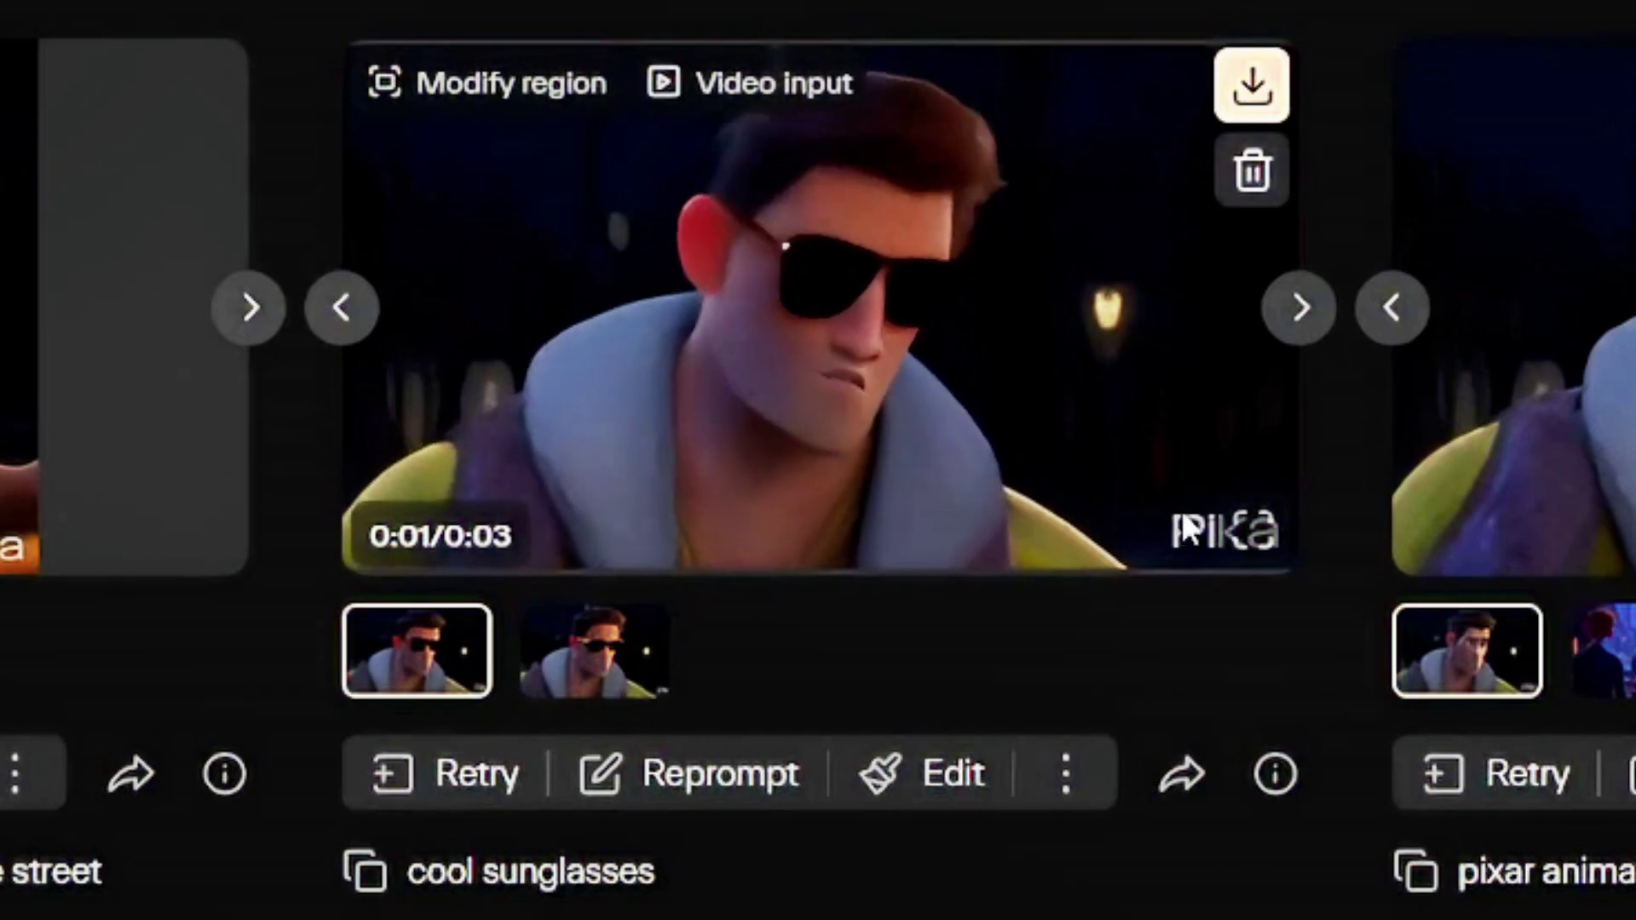
Open the sunglasses clip in Expand canvas and try the 5:2, 4:5, 4:3, 9:16 and 16:9 ratios
left_click(1248, 537)
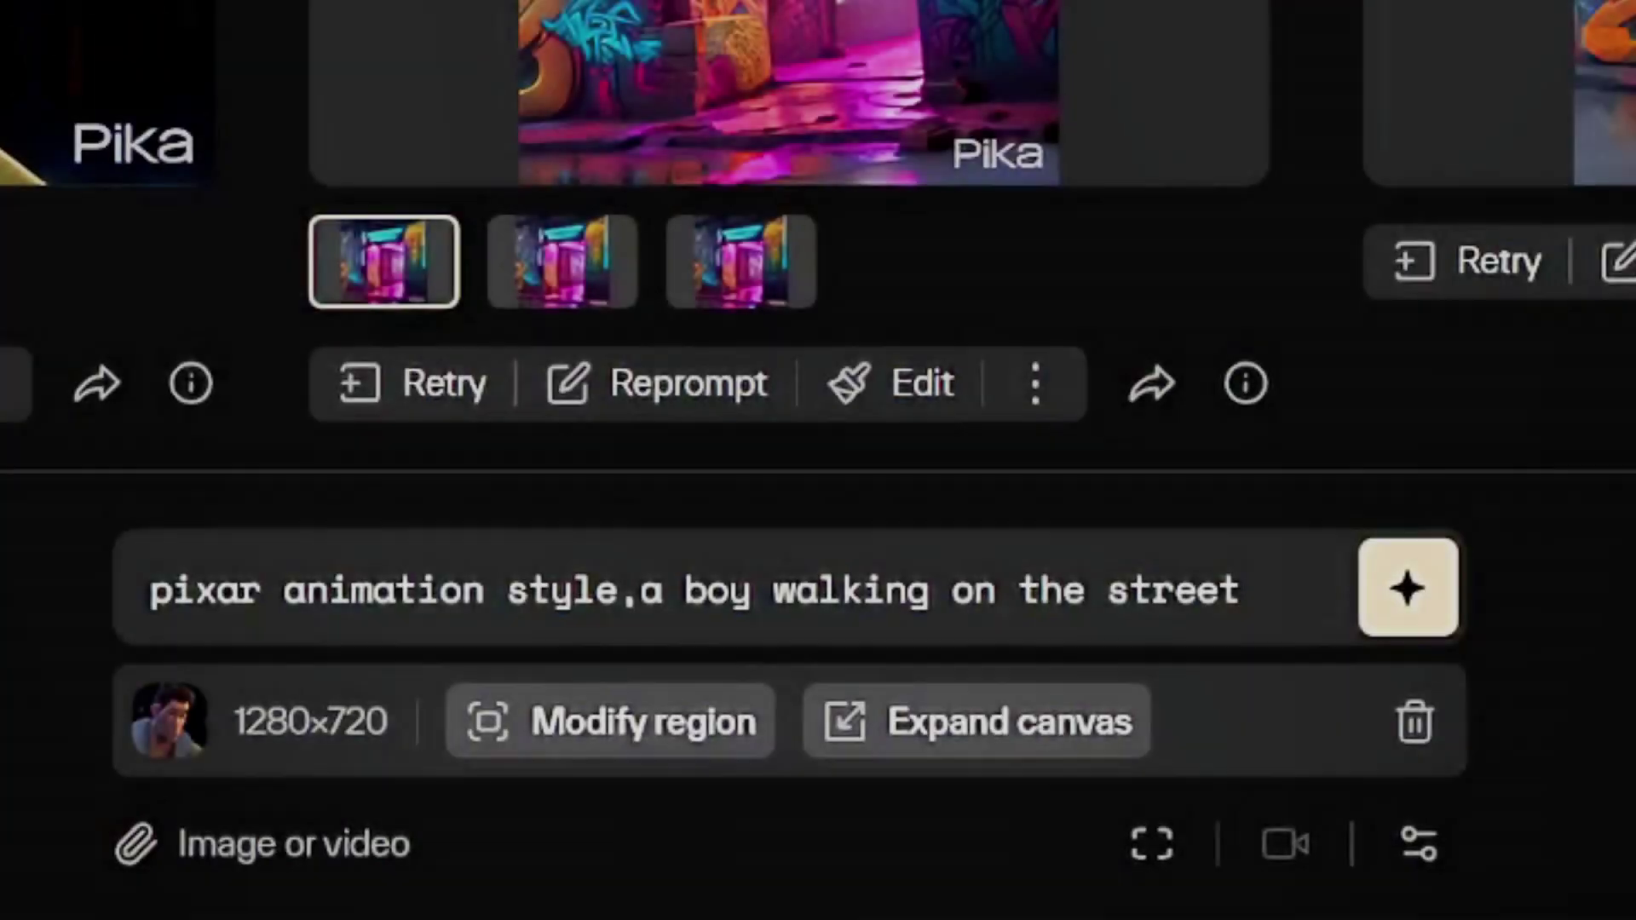
left_click(1063, 726)
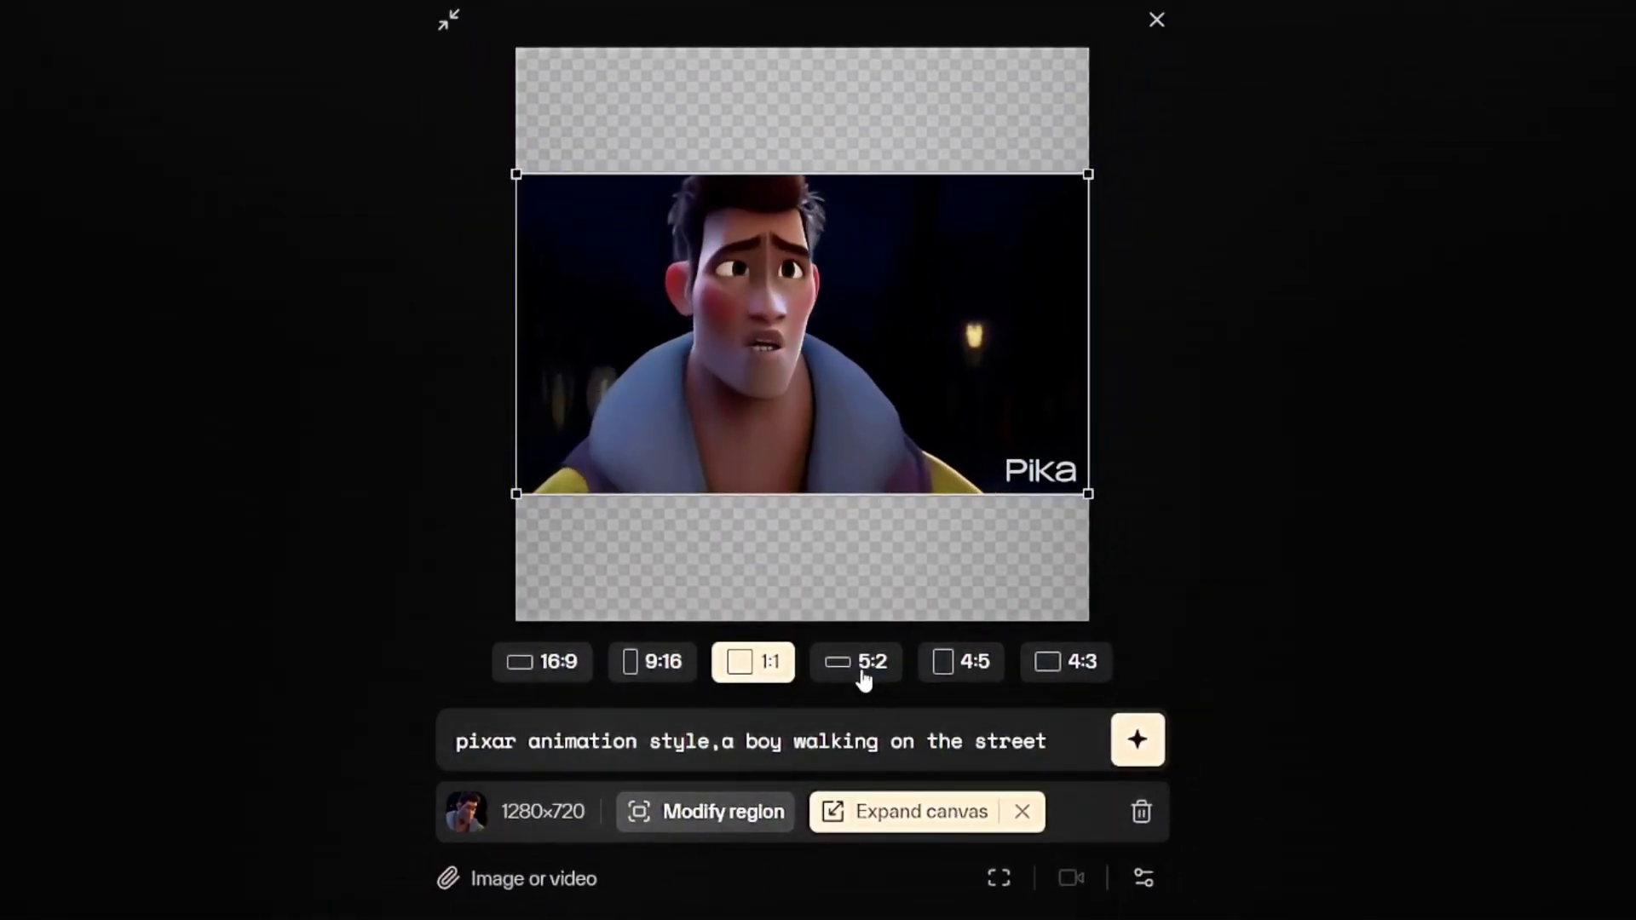
left_click(863, 675)
left_click(964, 667)
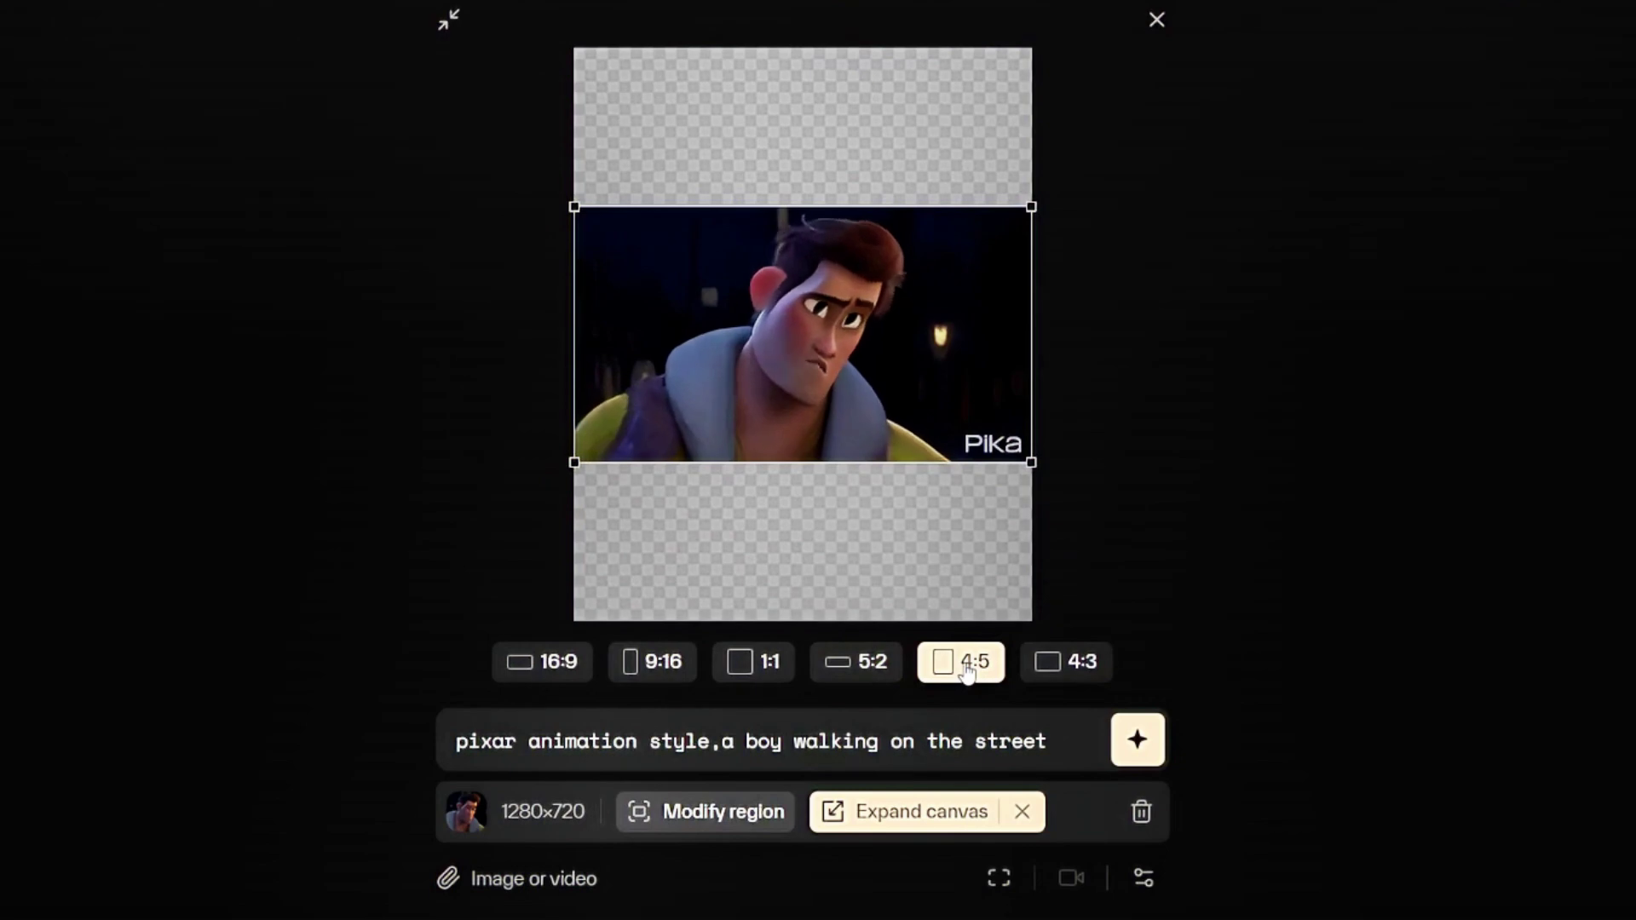
left_click(1050, 671)
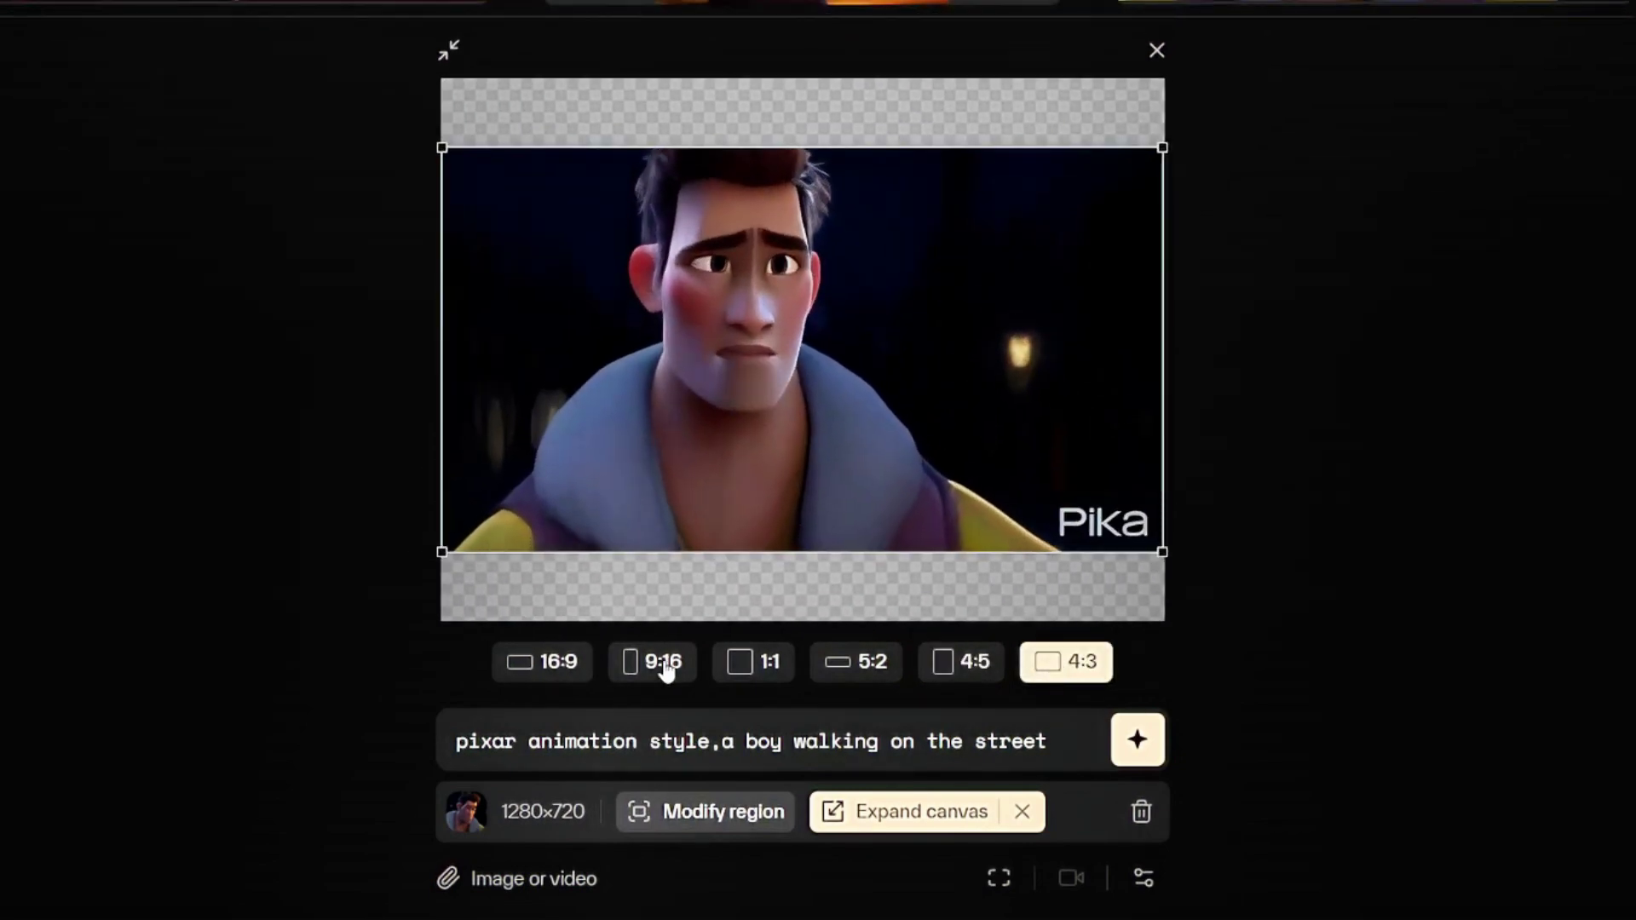
left_click(666, 669)
left_click(542, 663)
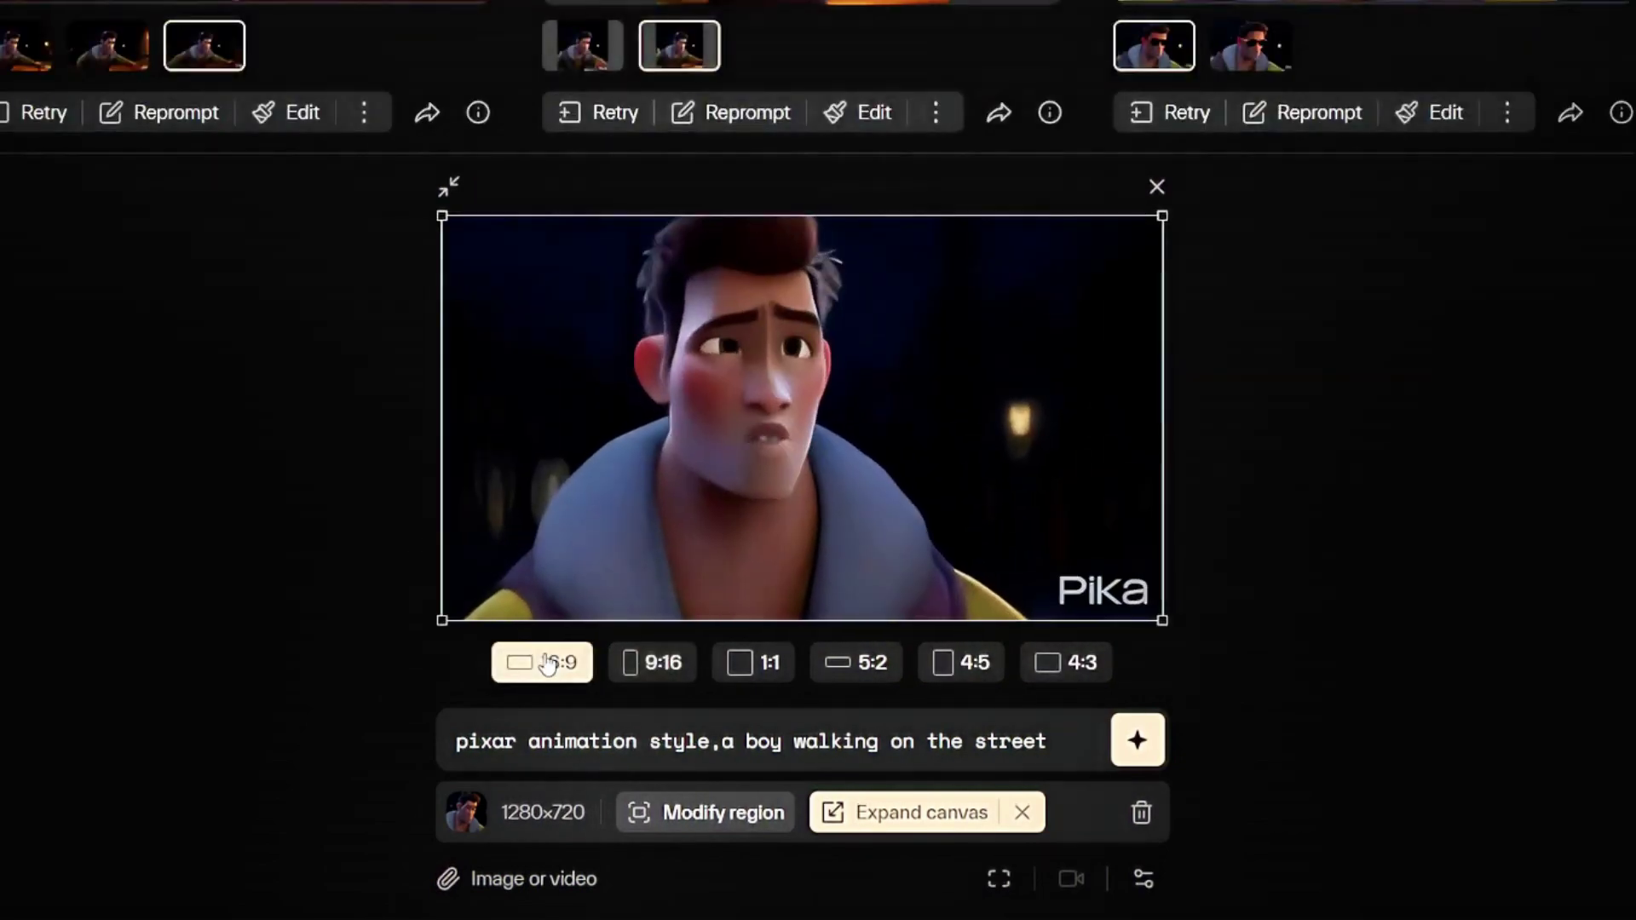
Choose a square 1:1 canvas and resize the clip within it
left_click(769, 664)
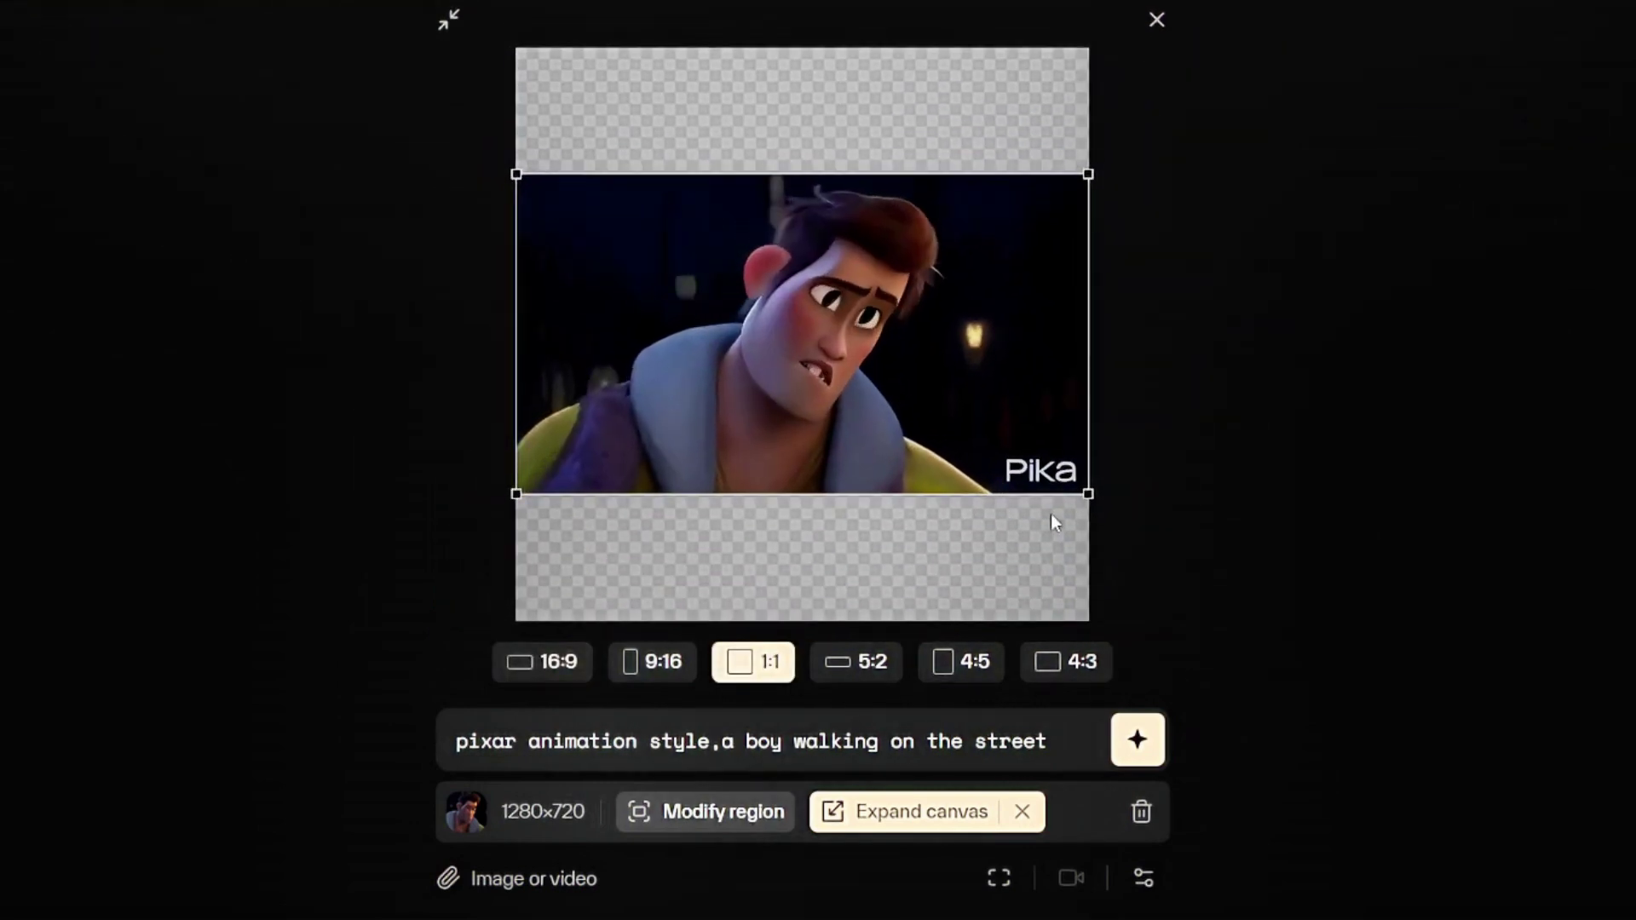
left_click_drag(1083, 487, 909, 387)
left_click_drag(980, 436, 1027, 460)
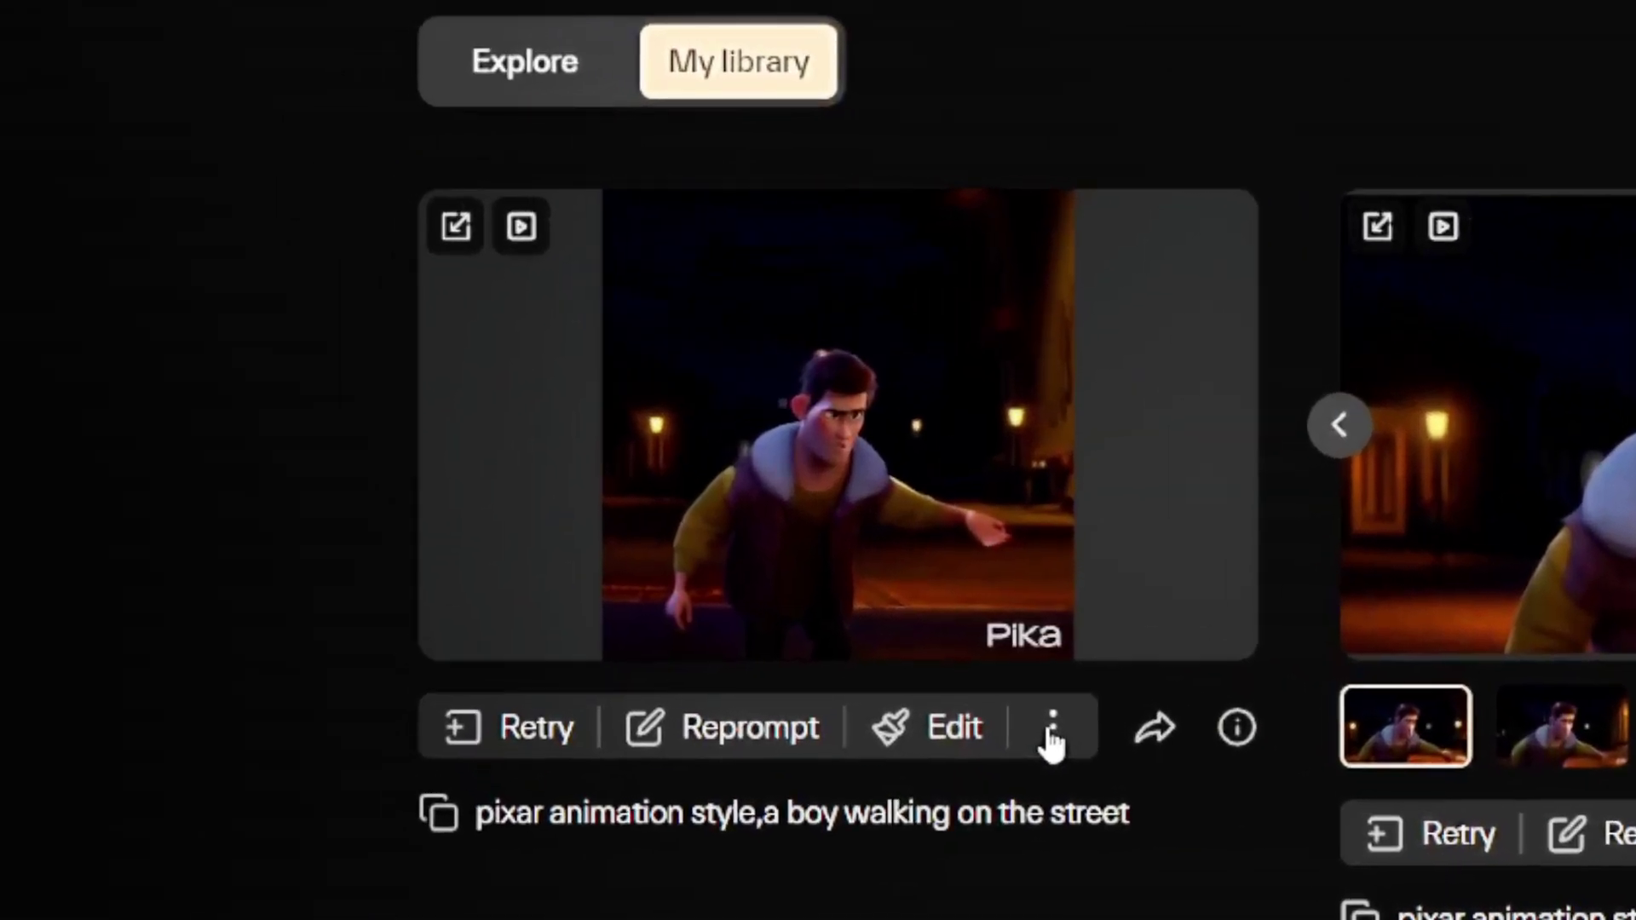
Choose Add 4s from the square street video's ⋮ menu
left_click(739, 539)
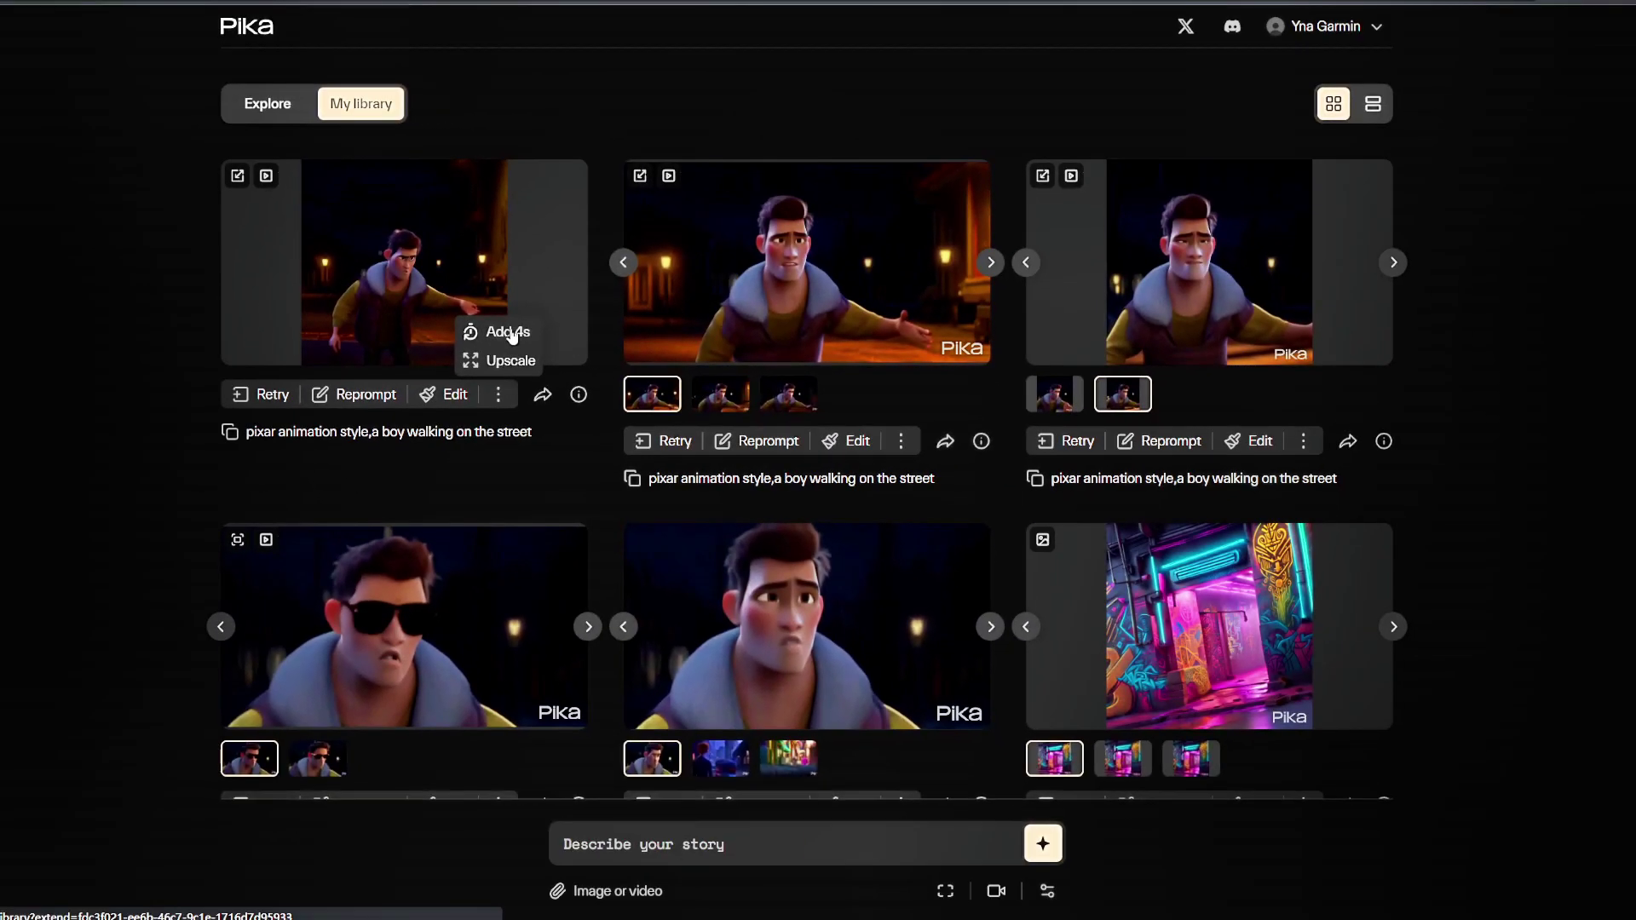
left_click(508, 333)
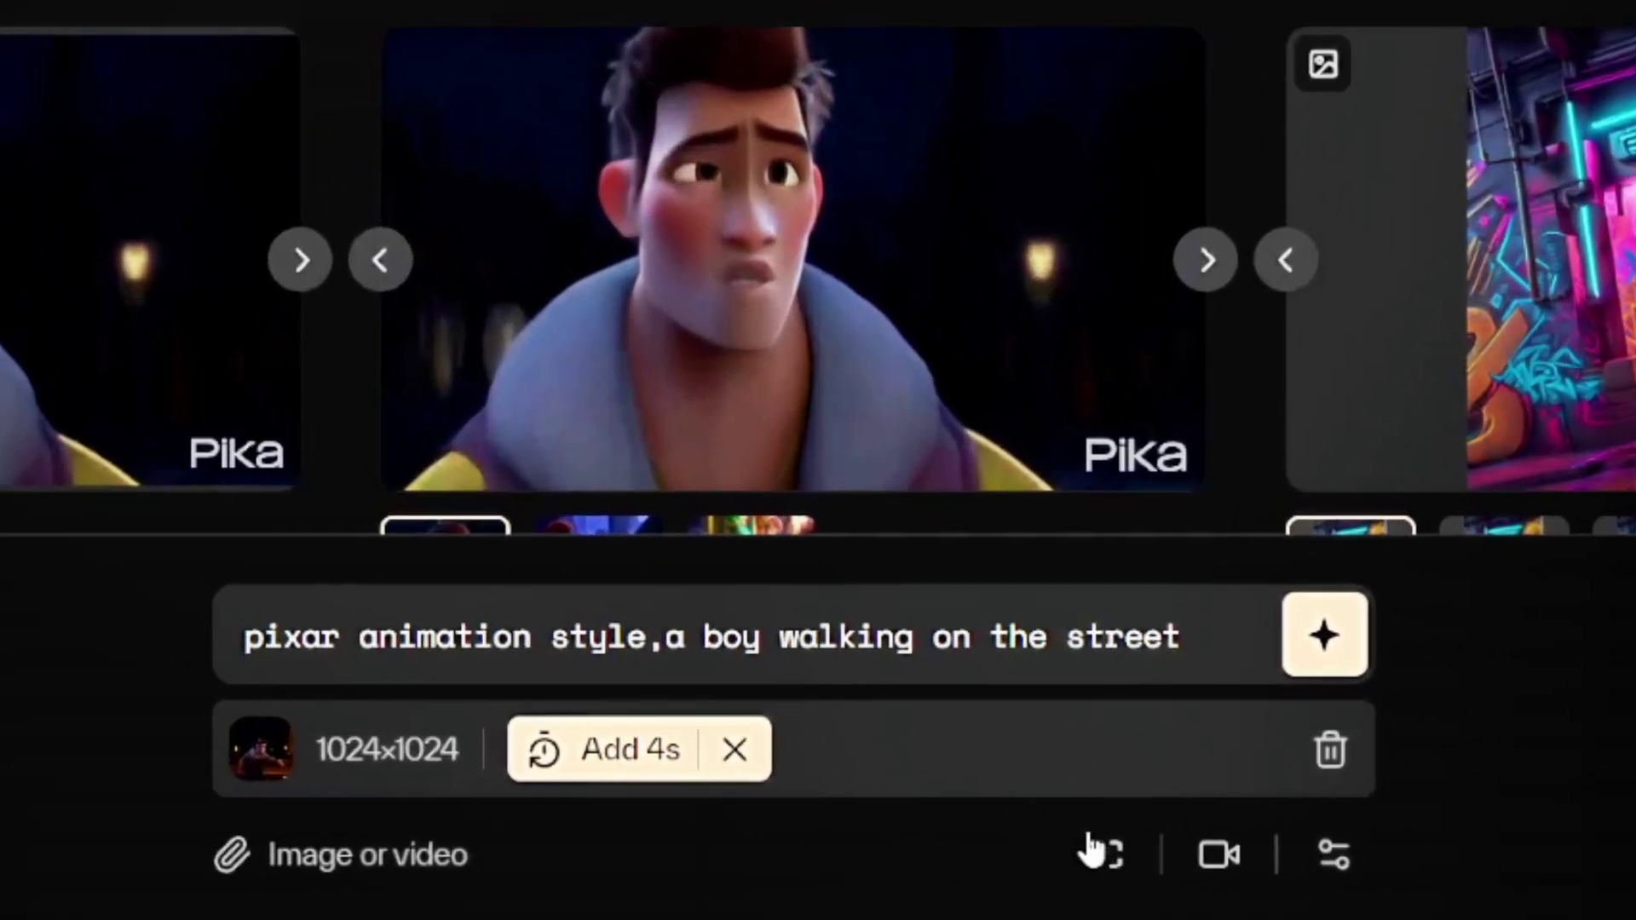
Set the frame rate to 24 fps, review camera motion and parameters, and generate the 4-second extension
left_click(1107, 857)
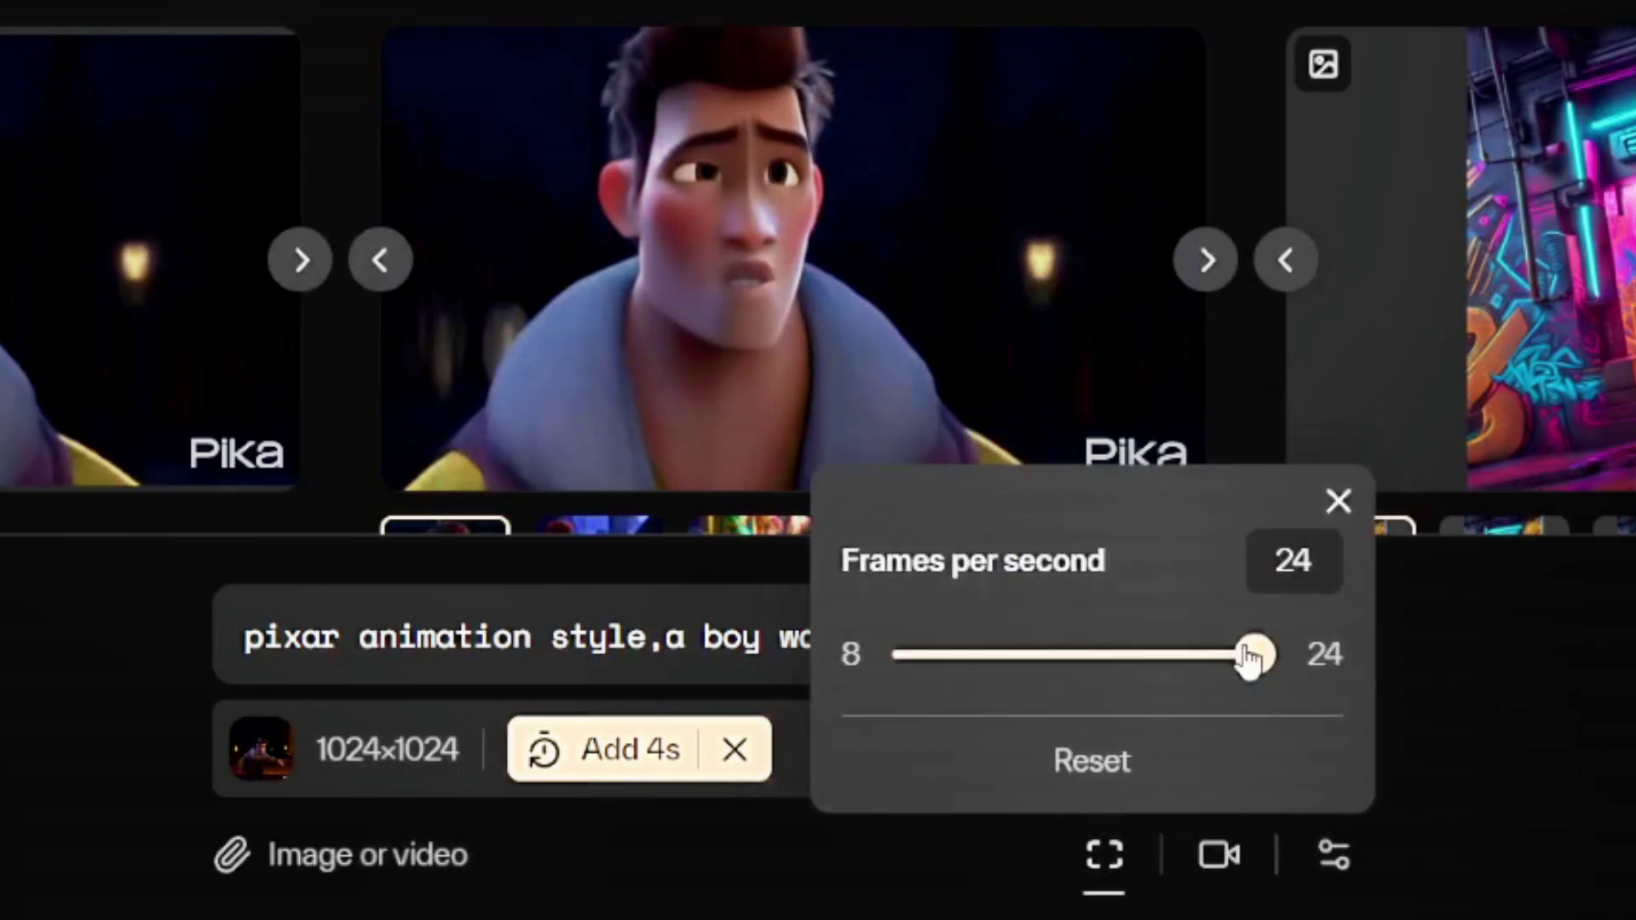
left_click_drag(918, 653, 1185, 654)
left_click(1217, 858)
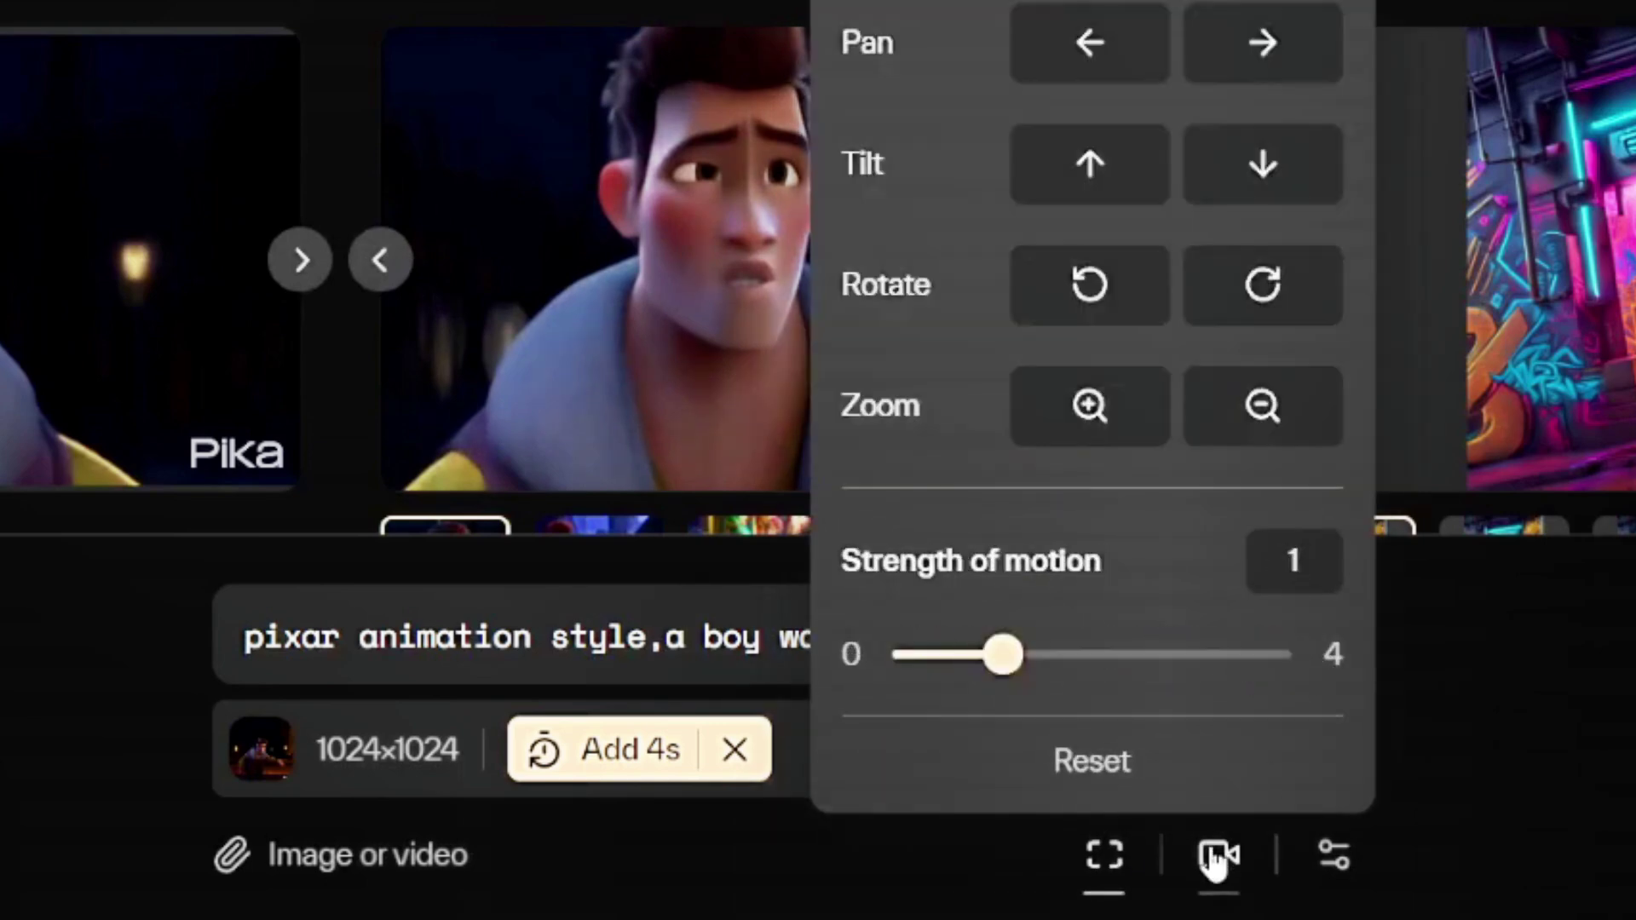
left_click(1334, 857)
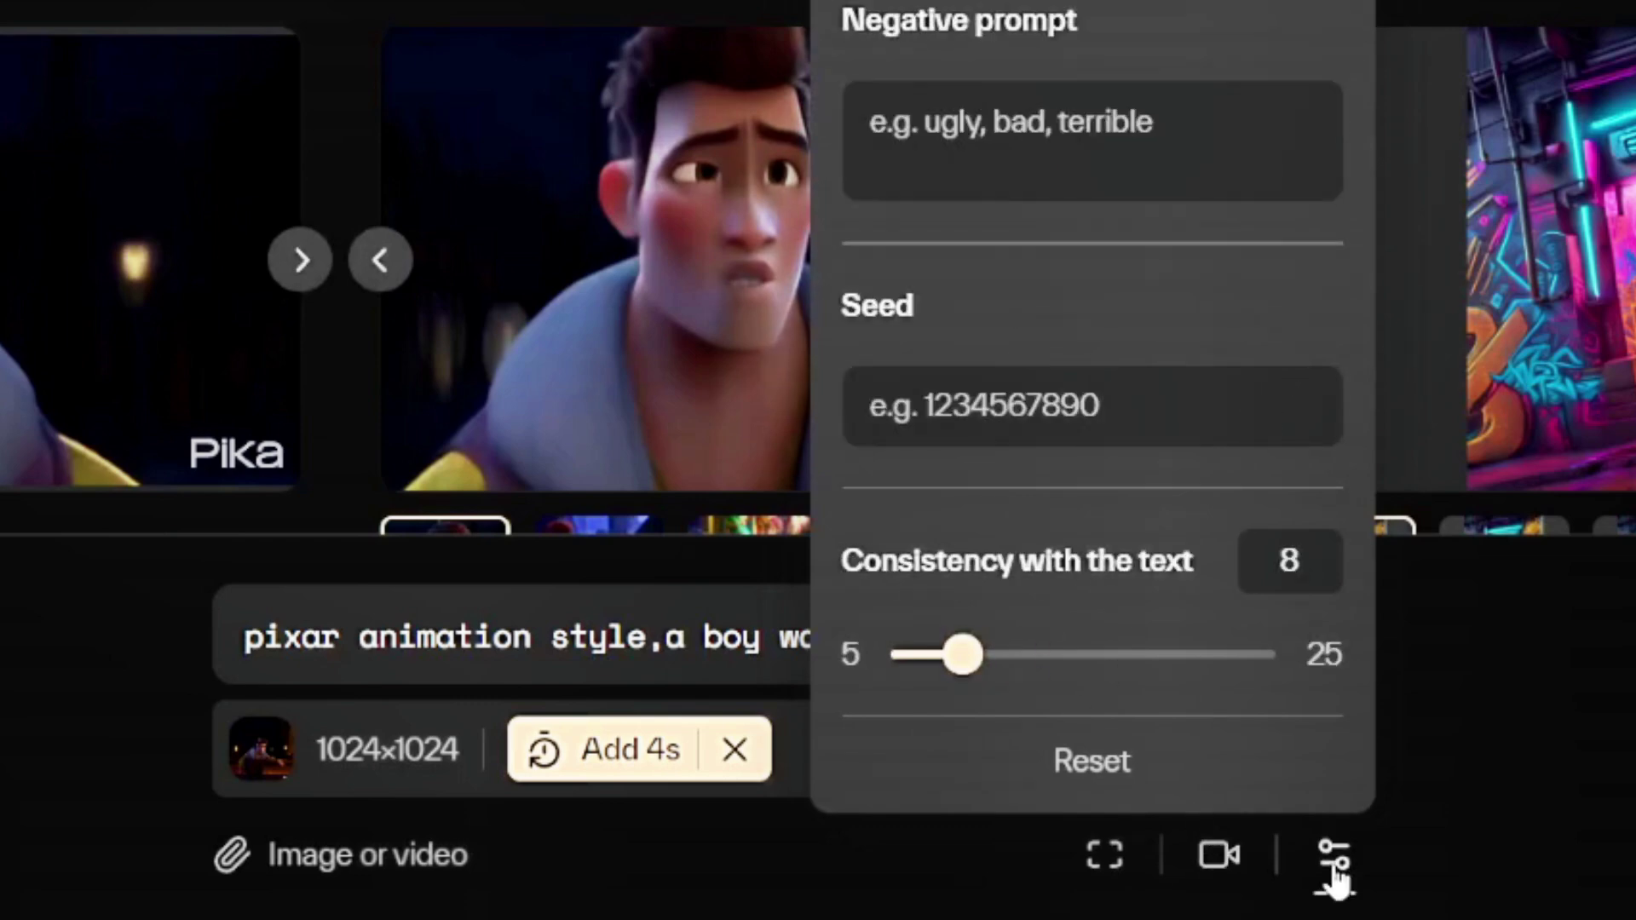
left_click(1545, 830)
left_click(1317, 644)
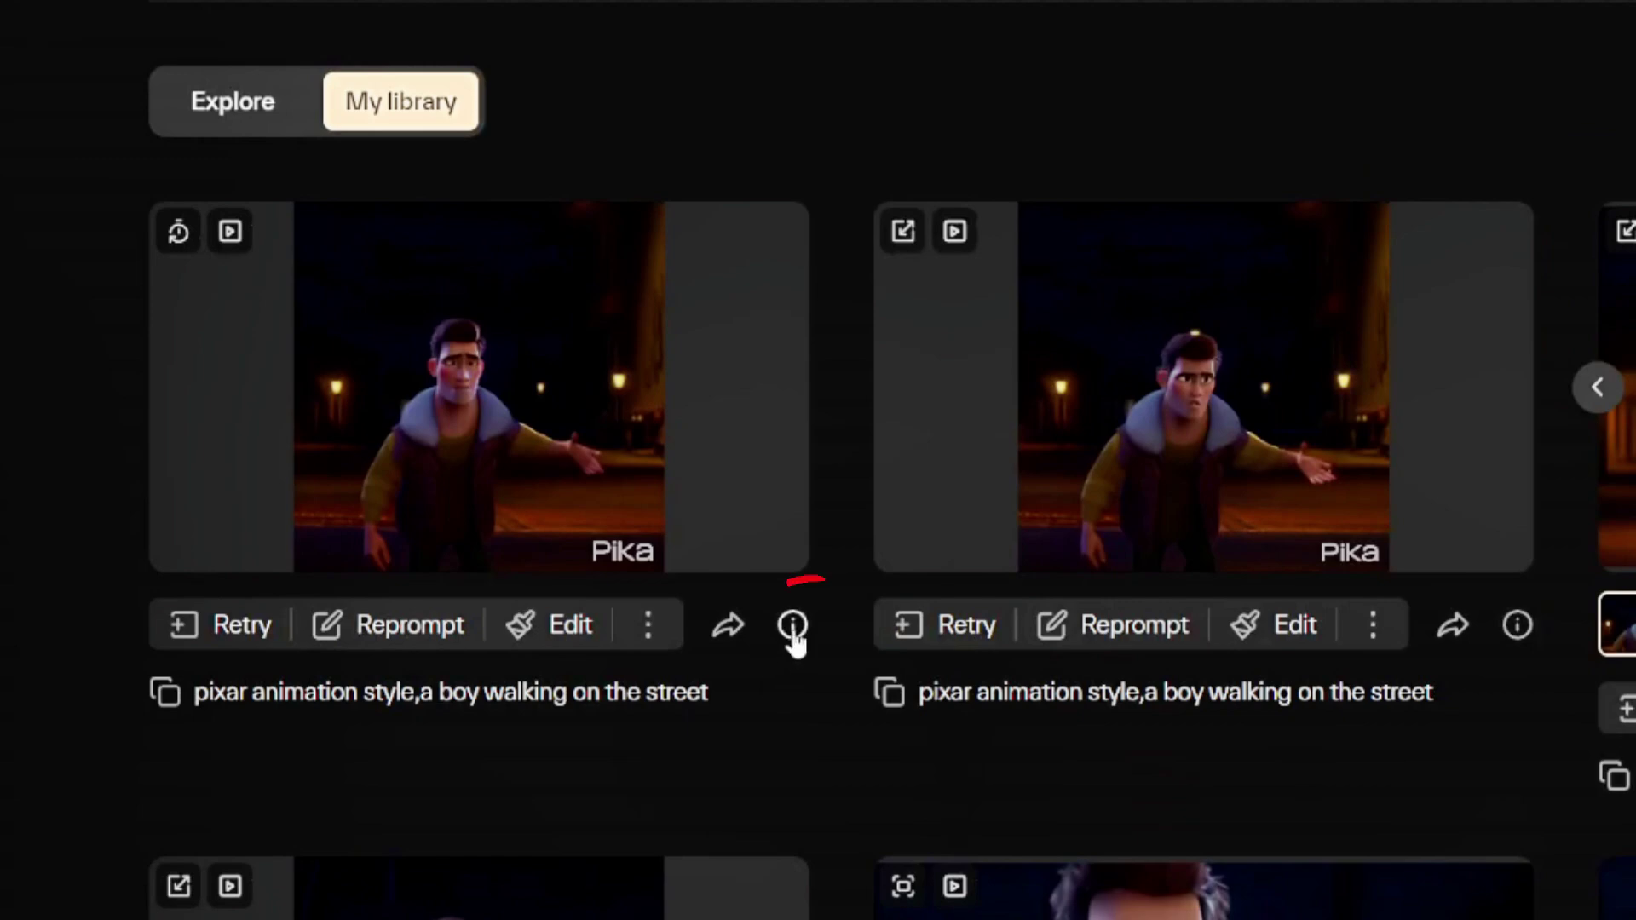
View the street video's parameters, select its seed value, then upscale the video
left_click(793, 627)
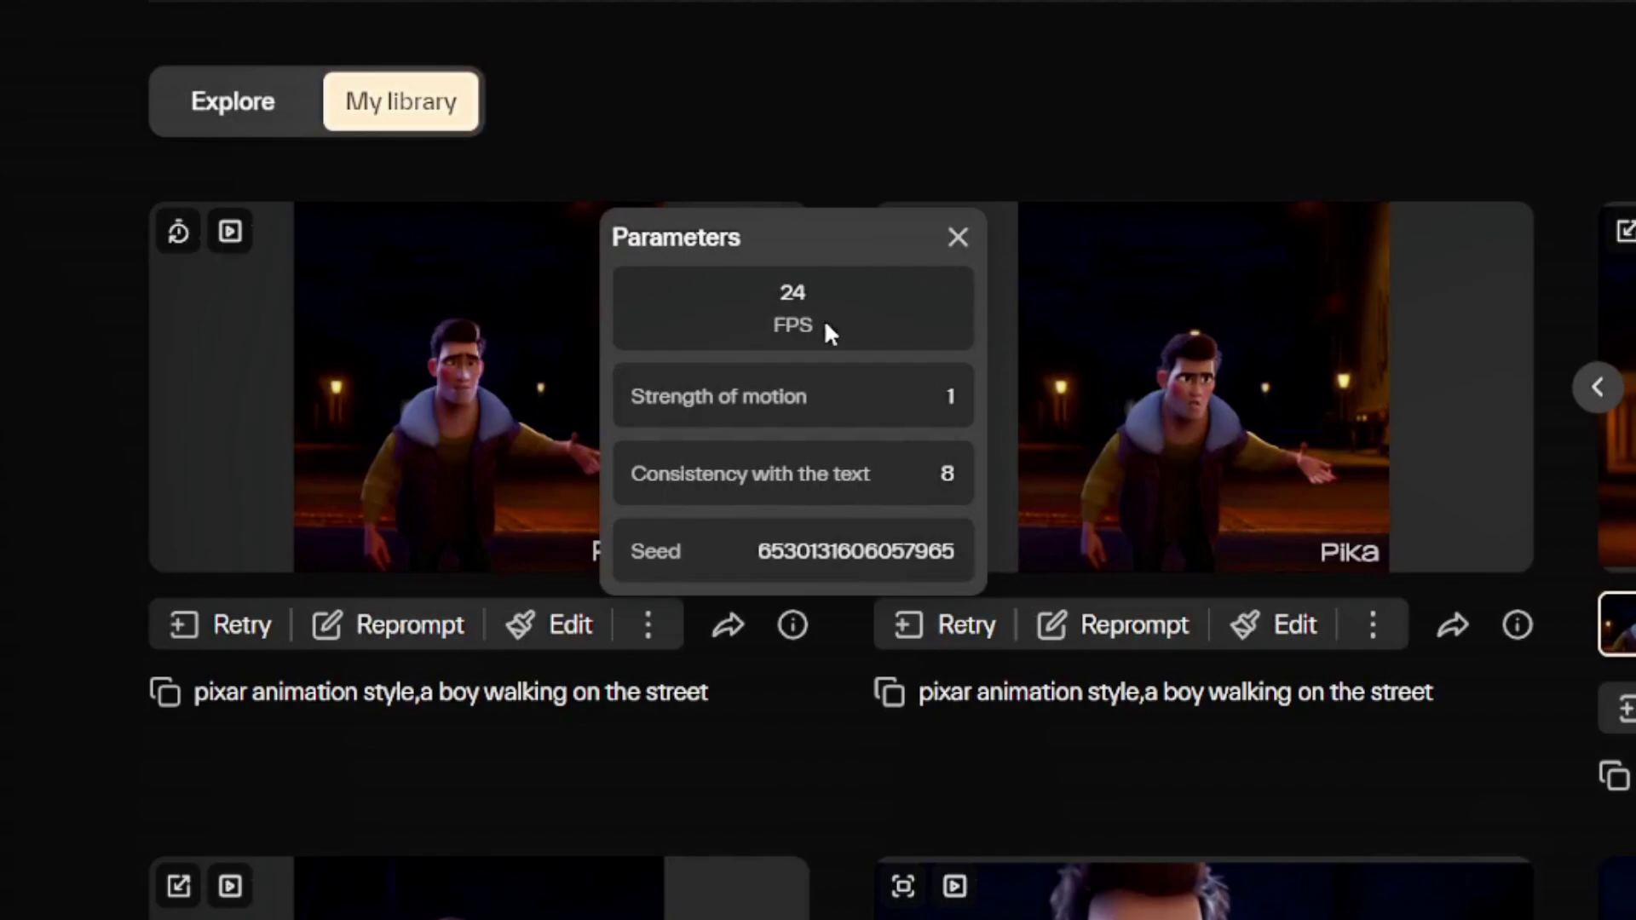
left_click_drag(629, 577, 972, 570)
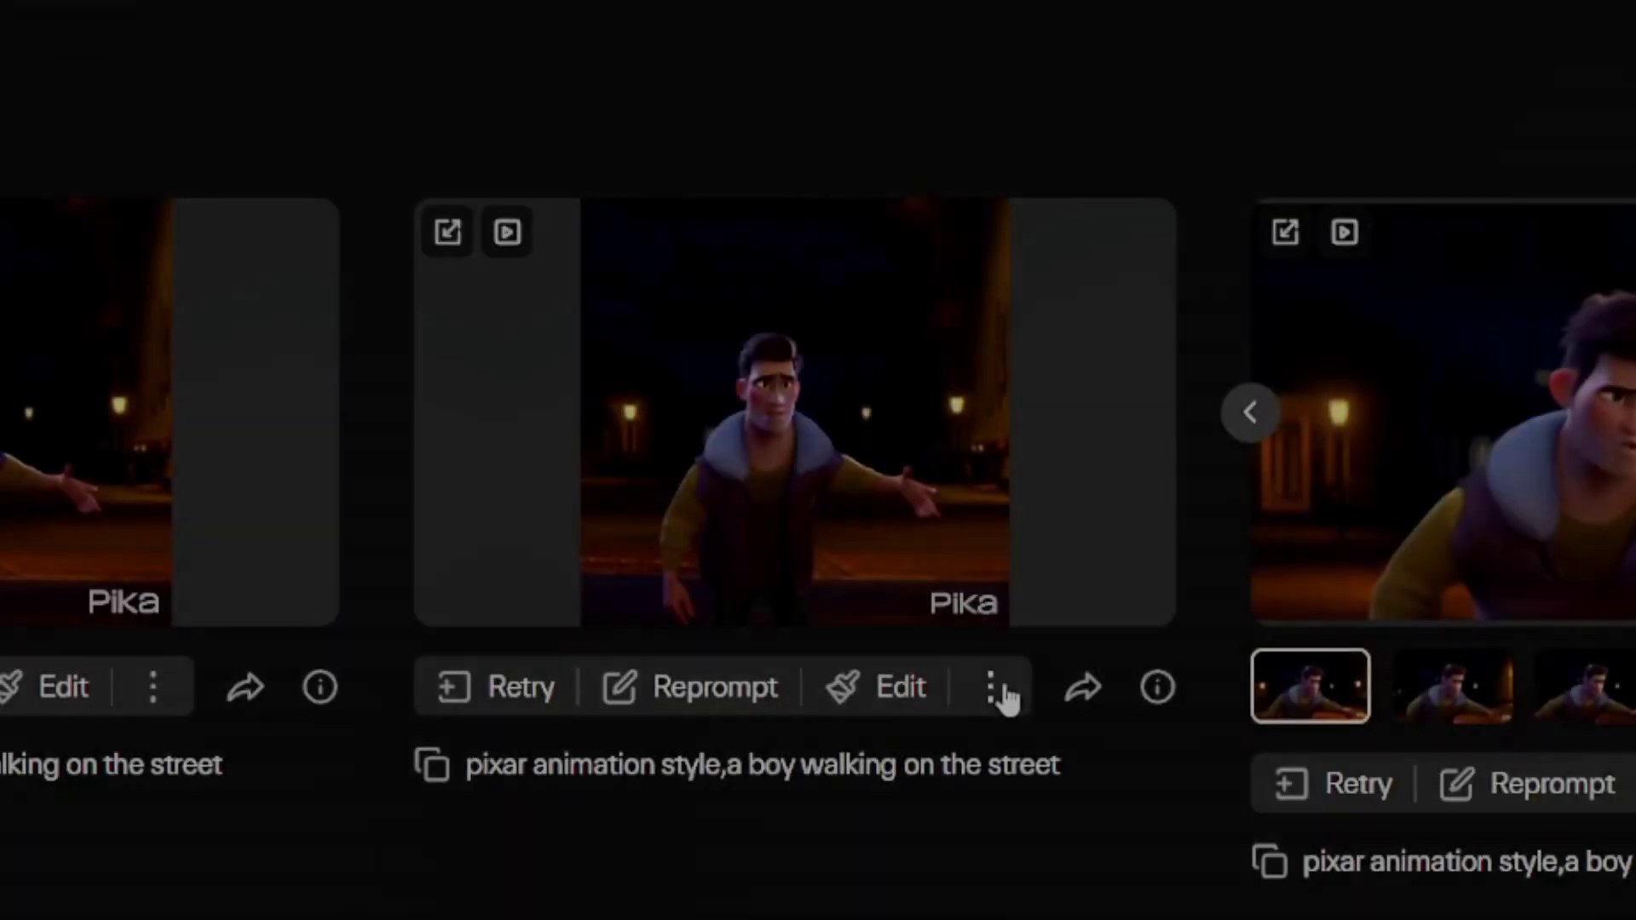
left_click(1383, 625)
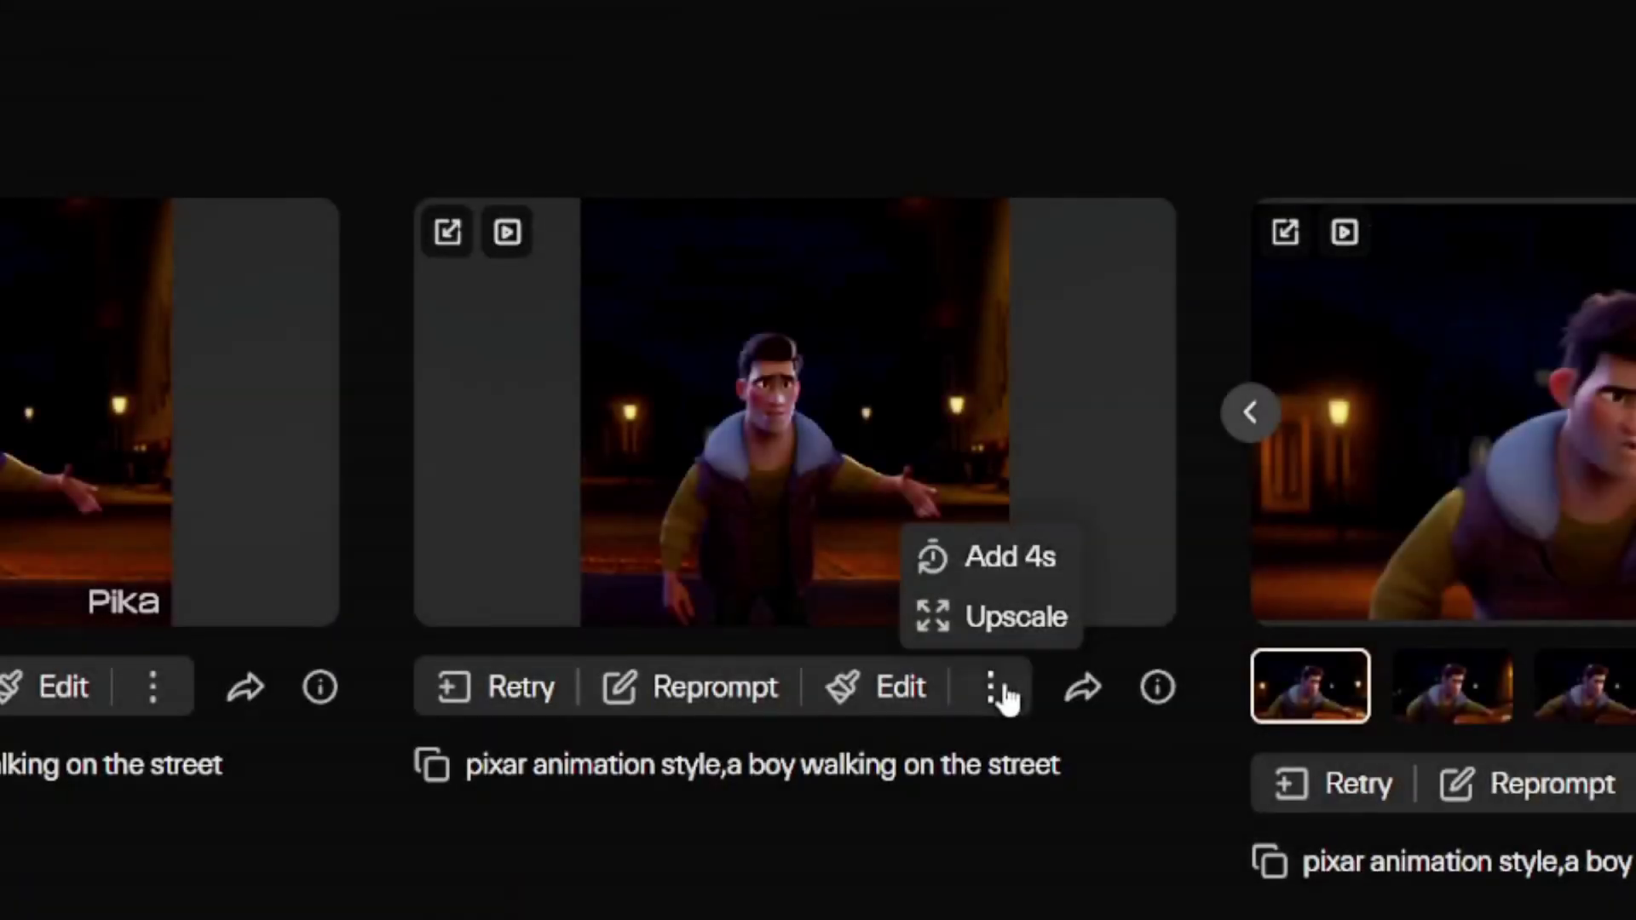
left_click(1015, 618)
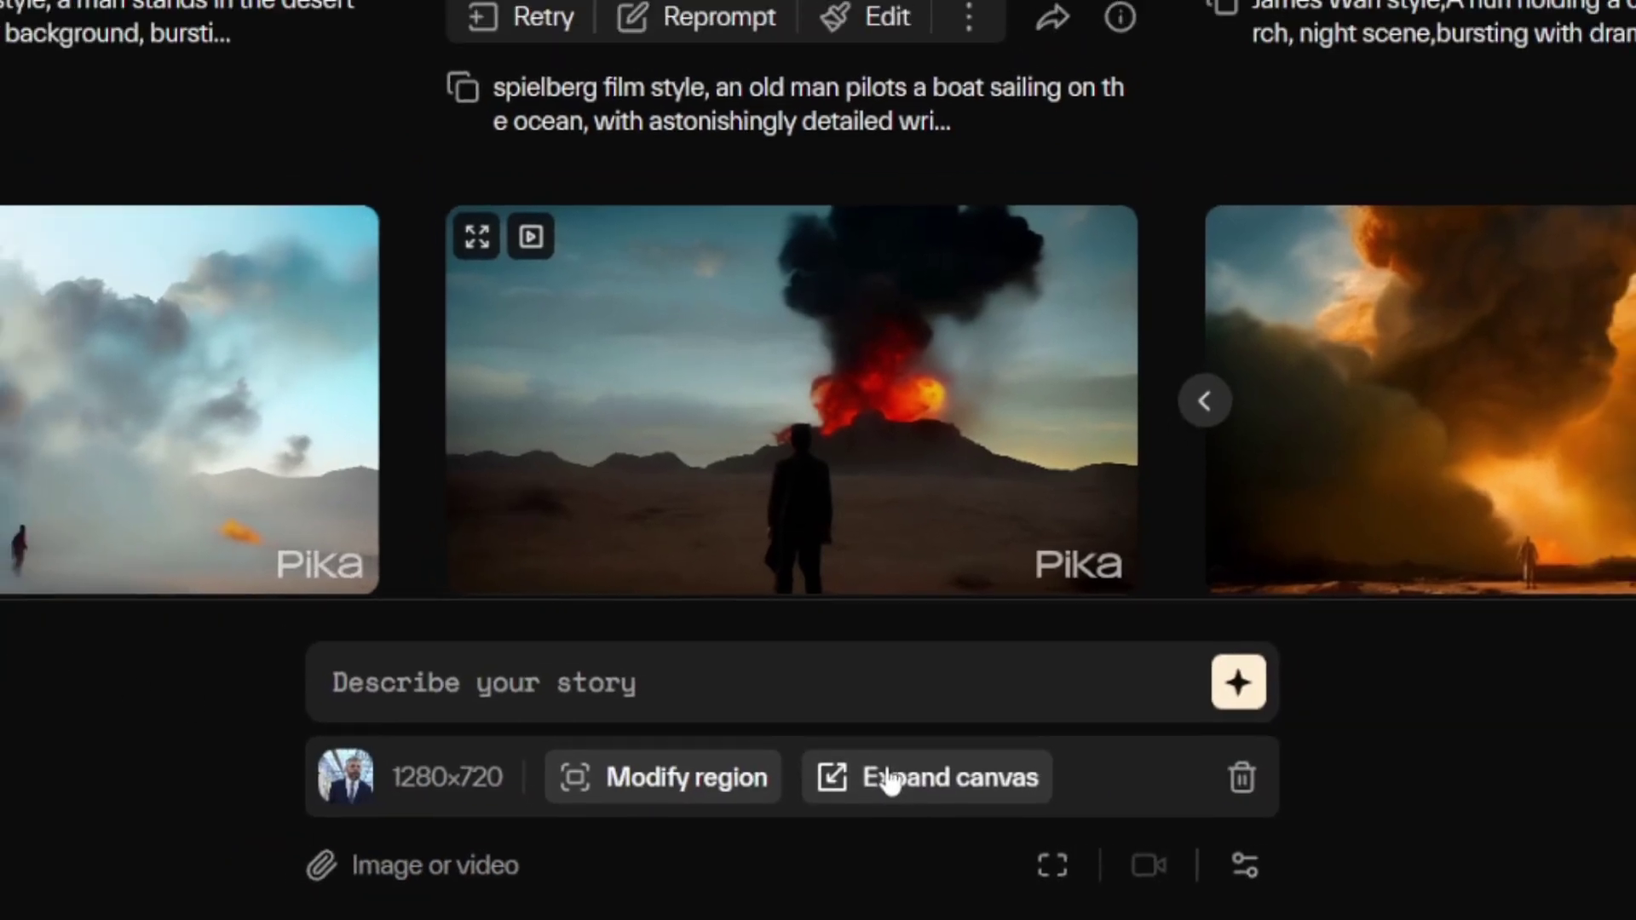
Switch the uploaded clip from Expand canvas to Modify region and move the box over the man's head
left_click(893, 763)
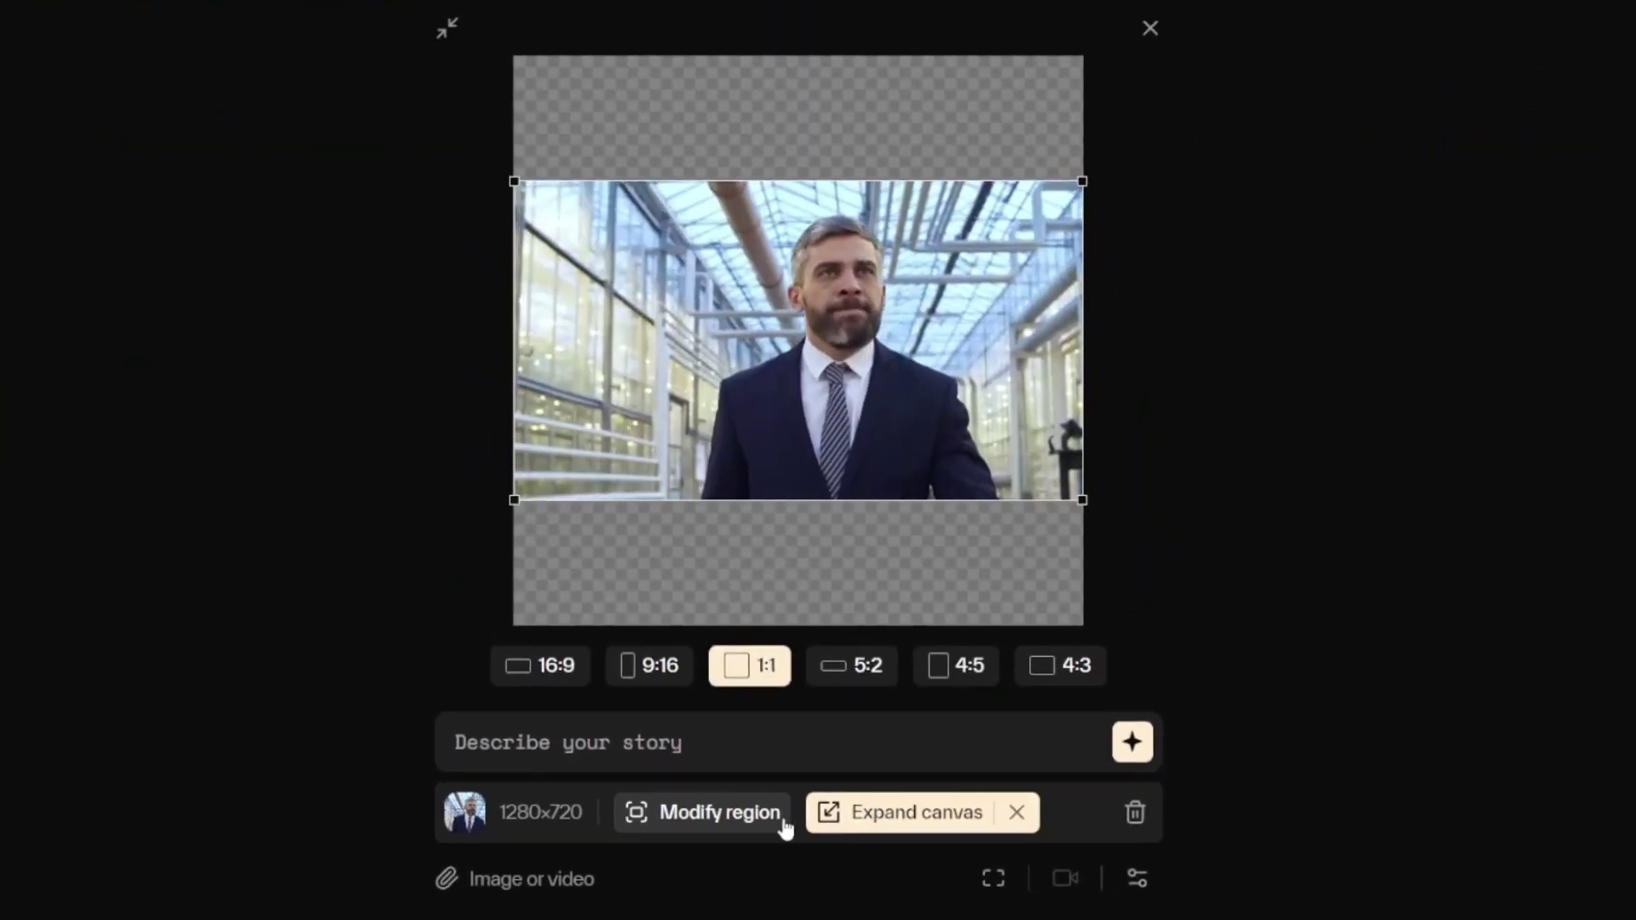
left_click(771, 814)
left_click_drag(825, 469, 831, 372)
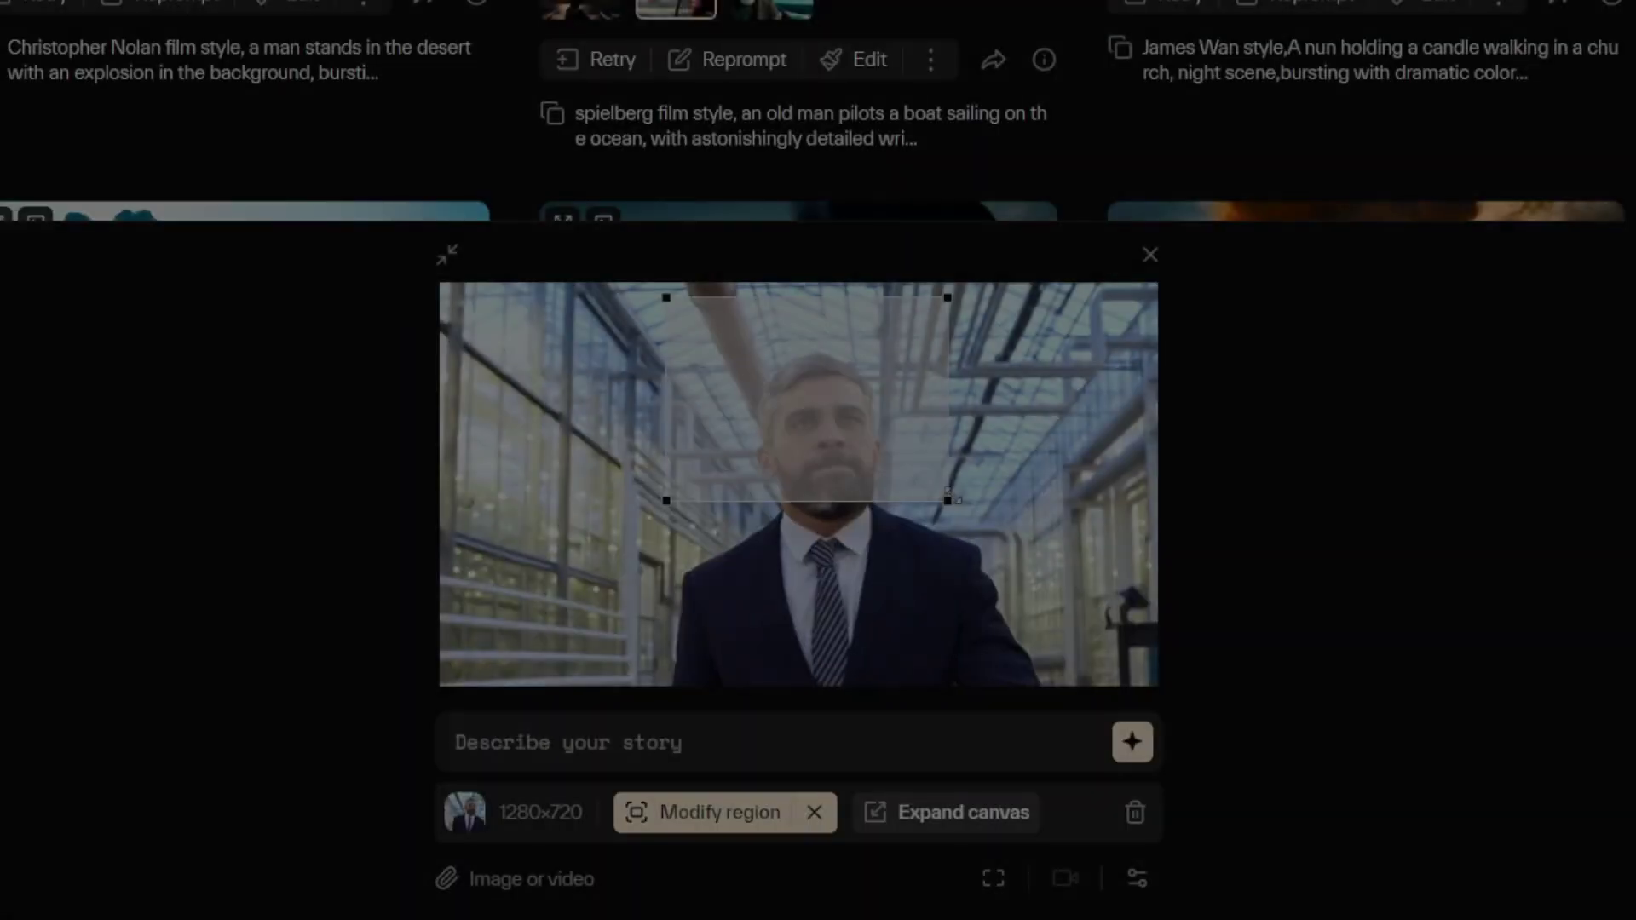
Fine-tune the region box's bottom edge over his head and enter the prompt 'iron-man helmet'
left_click_drag(949, 494, 958, 514)
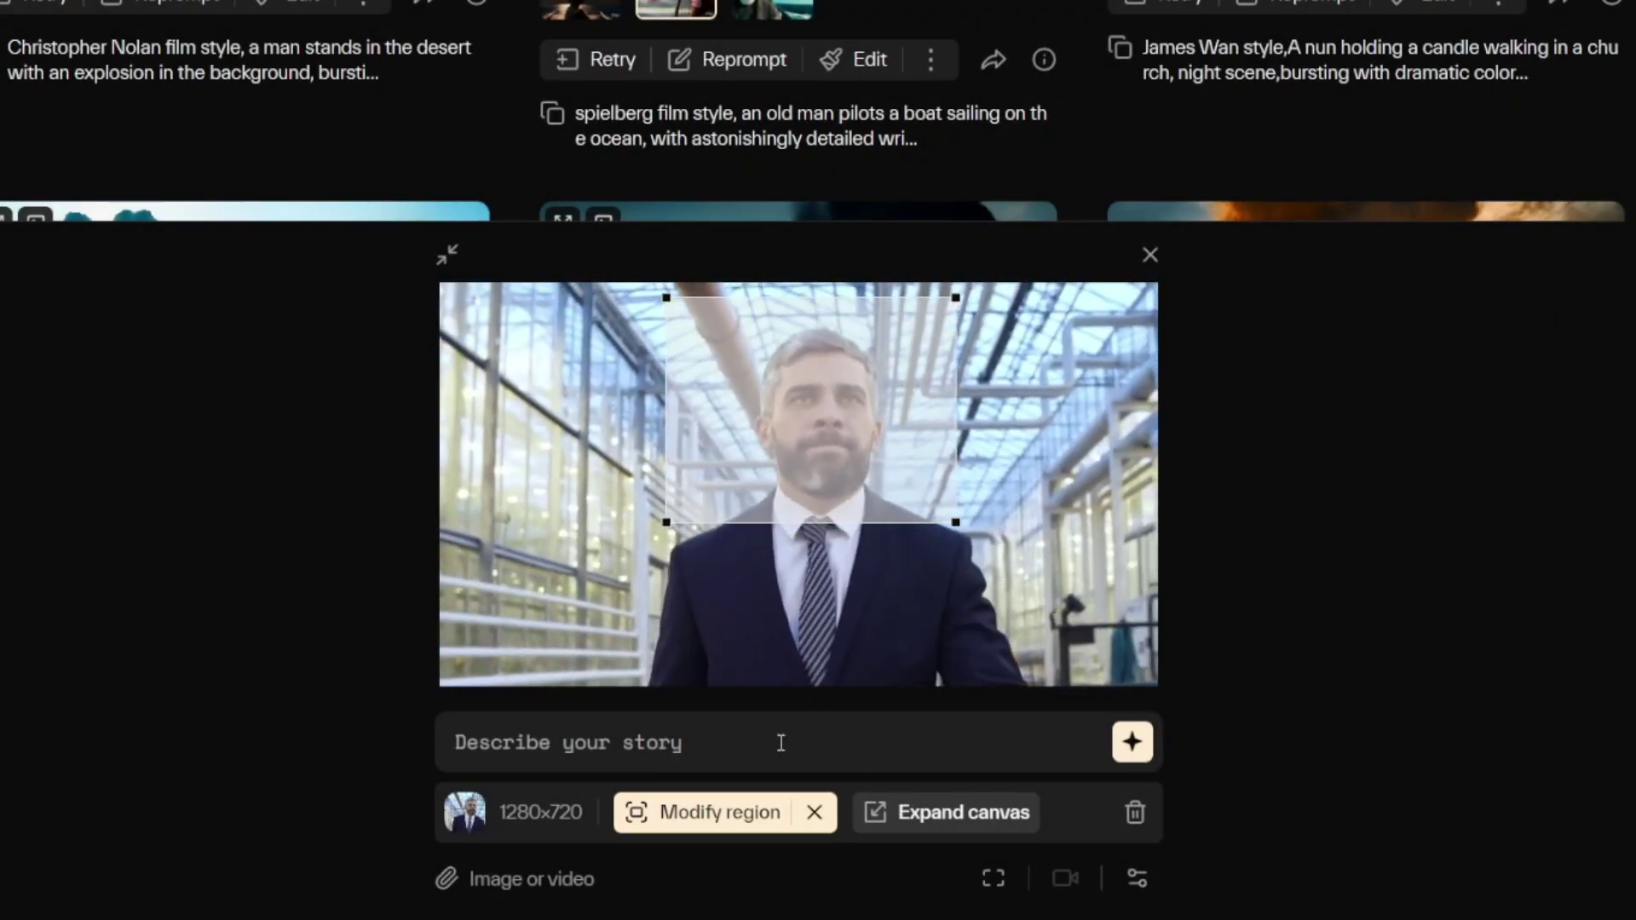
left_click_drag(955, 521, 949, 494)
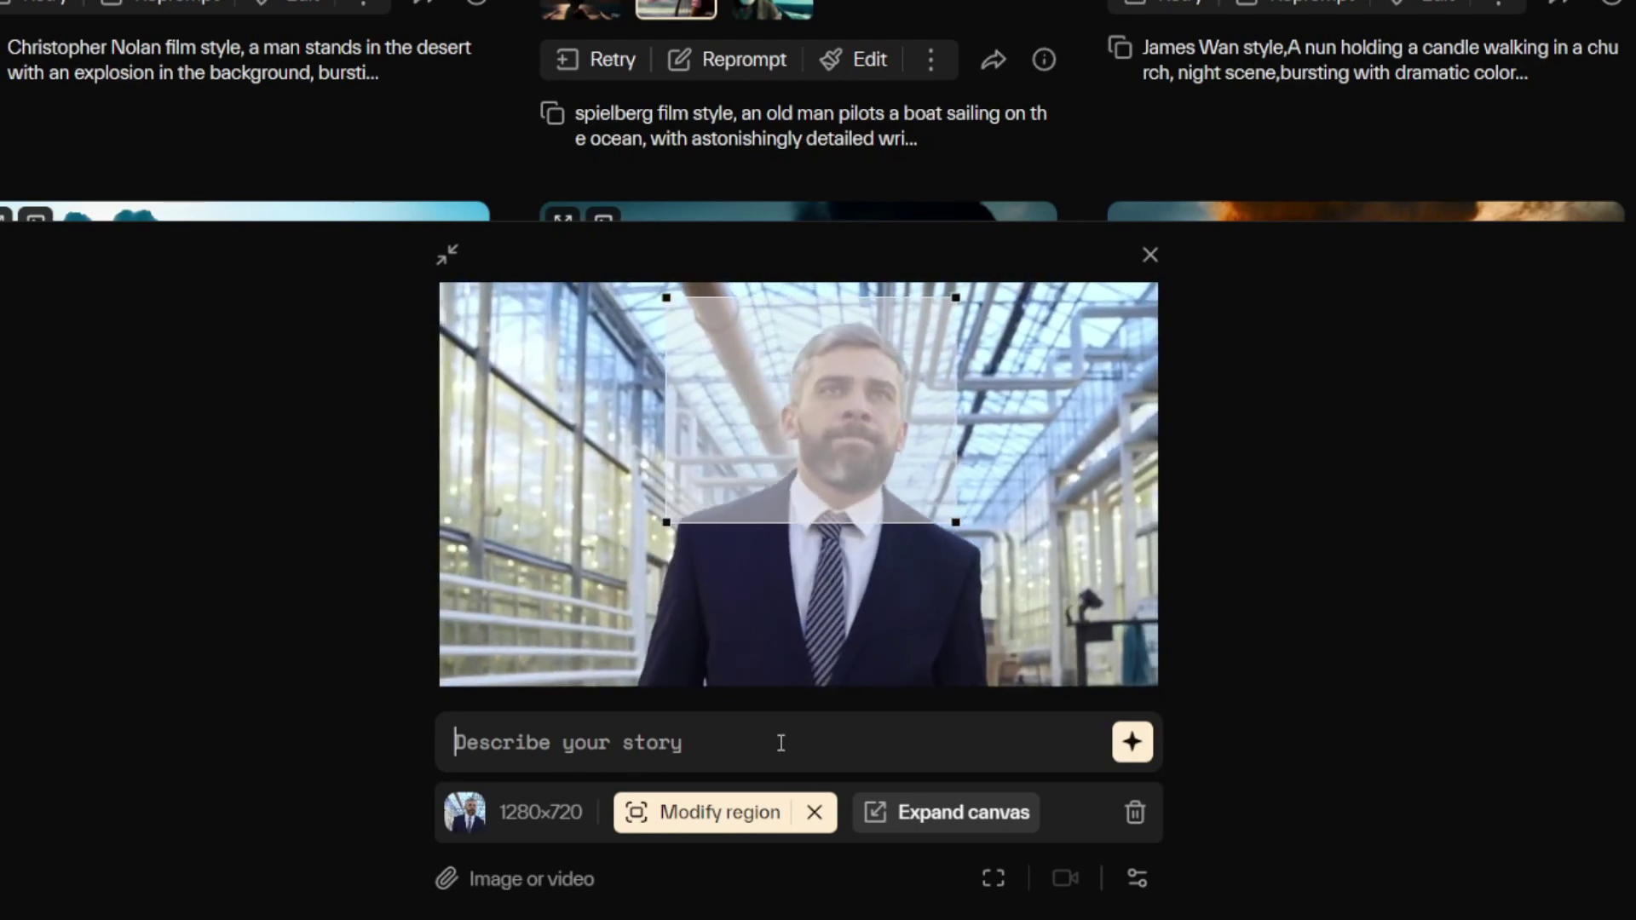
left_click(781, 743)
type("iron-man helmet")
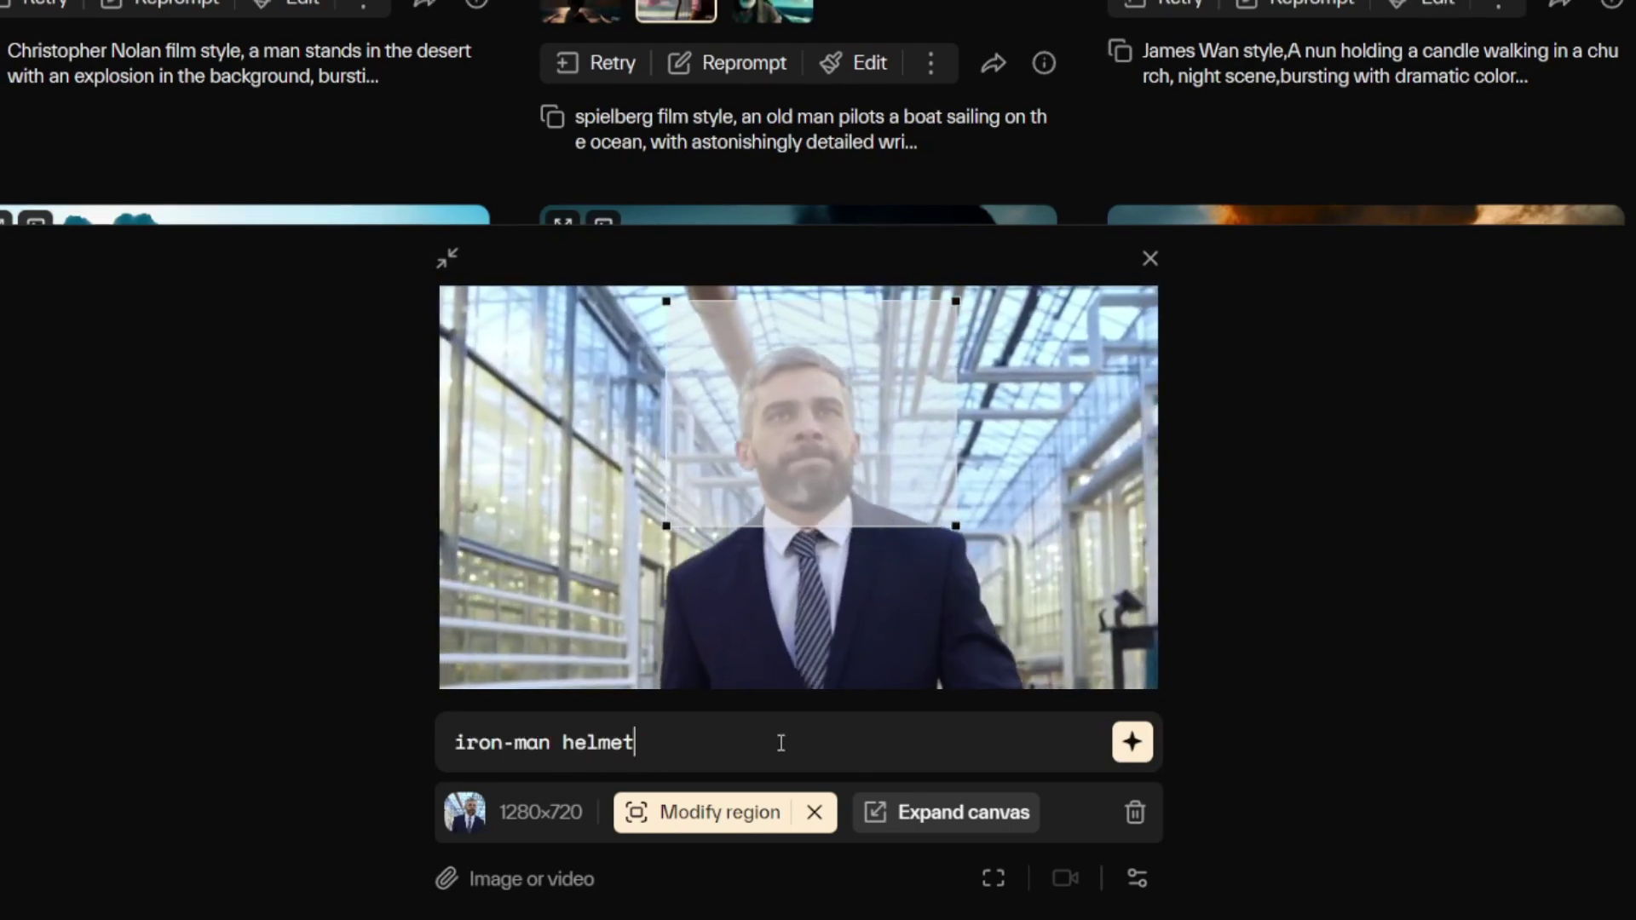